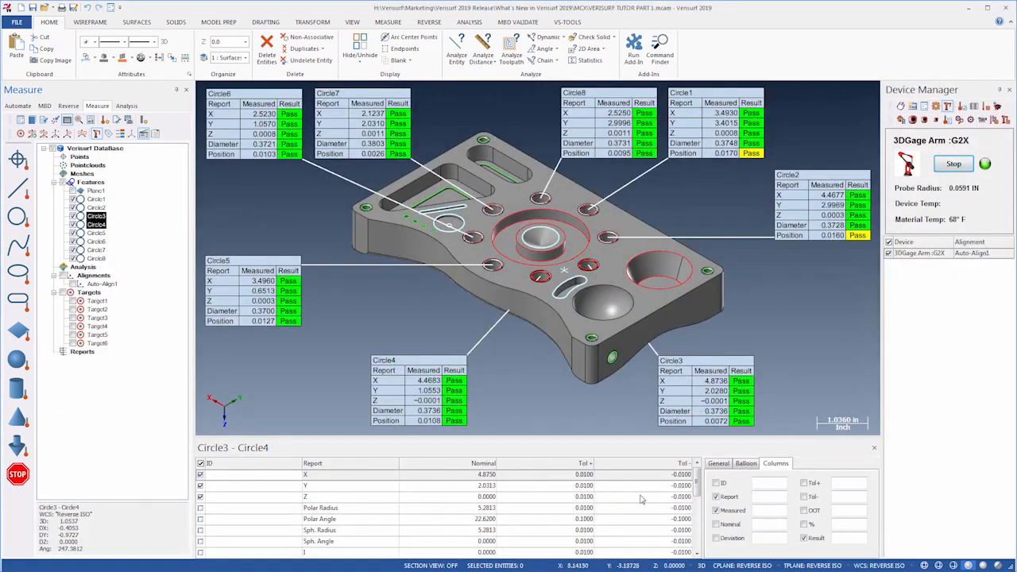
Step: Add the Nominal and Deviation columns to the report balloons of Circle3 and Circle4
{"action": "left_click", "coordinate": [715, 524]}
{"action": "left_click", "coordinate": [717, 538]}
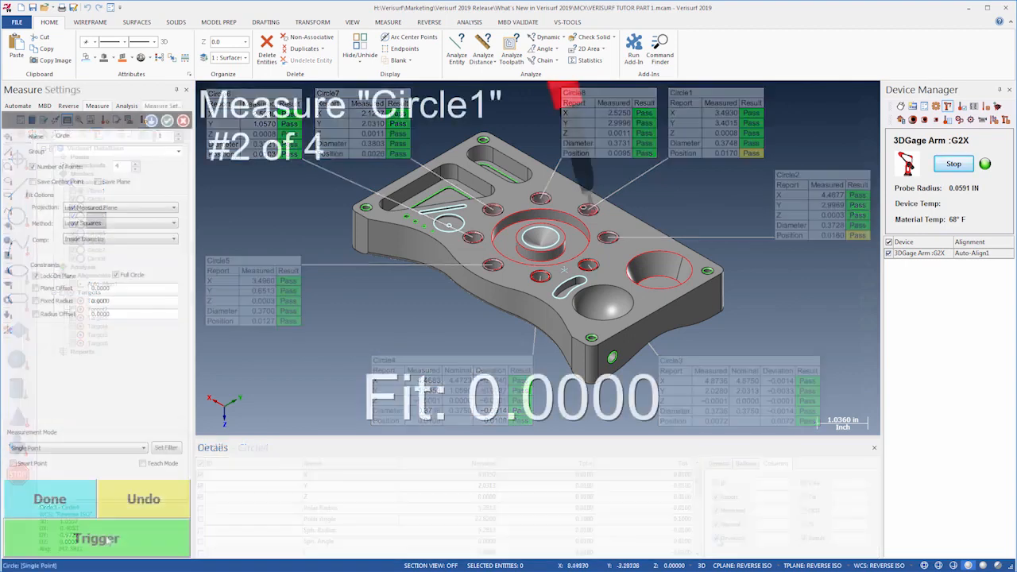
Step: Capture the remaining points of Circle1 on the small hole beside the central bore
{"action": "left_click", "coordinate": [103, 540]}
{"action": "left_click", "coordinate": [107, 540]}
{"action": "left_click", "coordinate": [108, 540]}
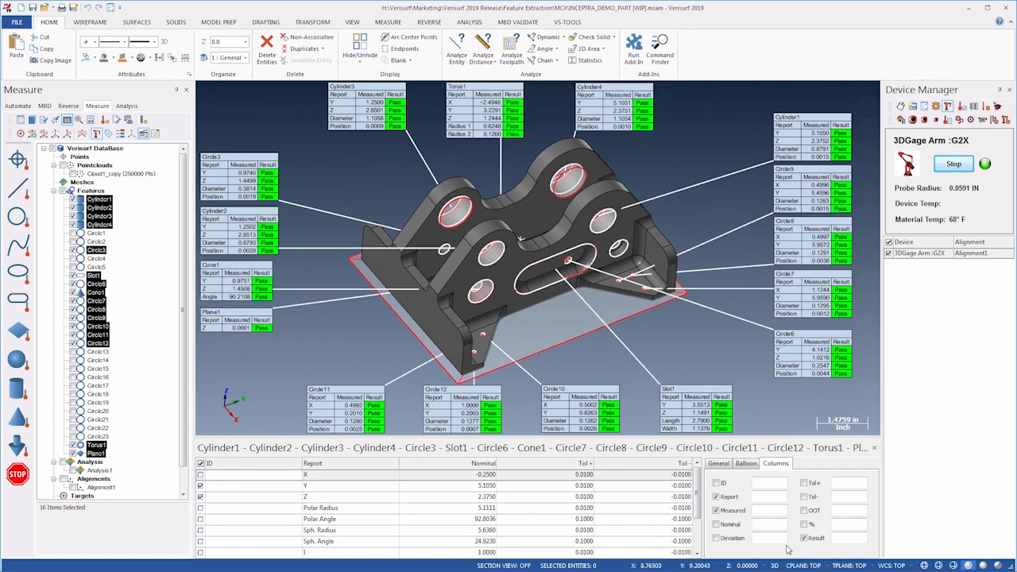
Step: Add the Nominal column to the selected features' balloons, and turn their Result column off and back on
{"action": "left_click", "coordinate": [716, 524]}
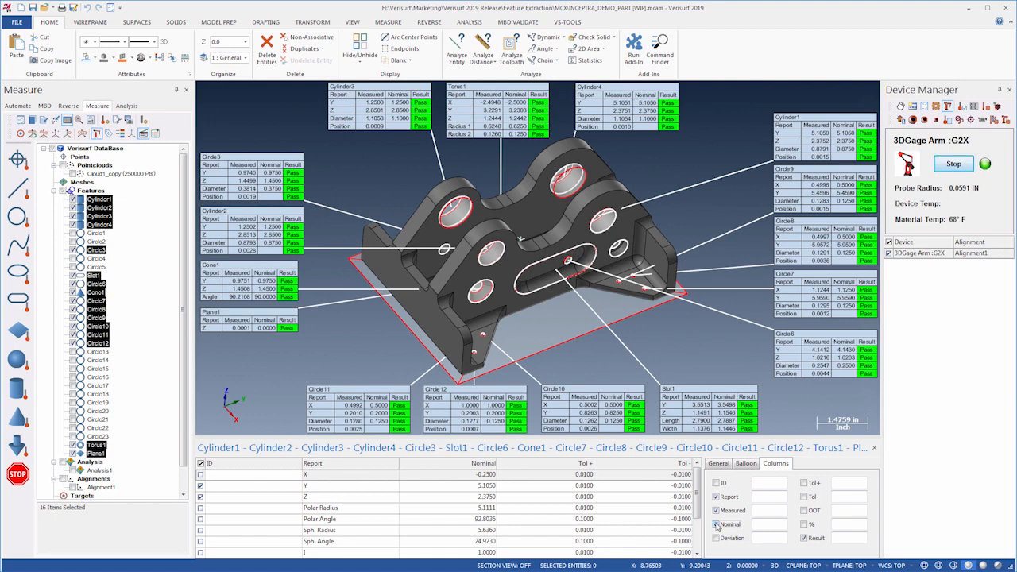
{"action": "left_click", "coordinate": [803, 539]}
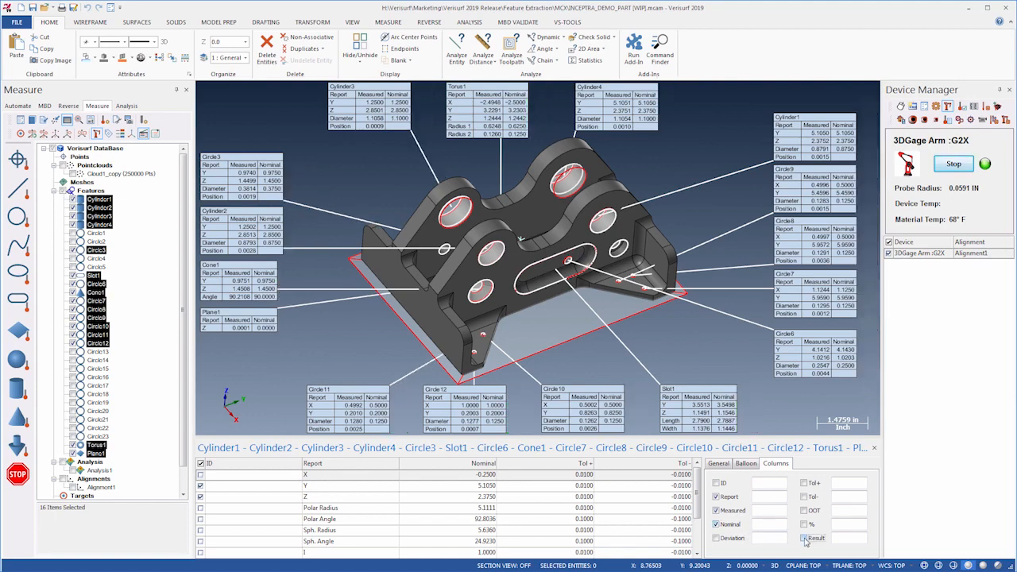
{"action": "left_click", "coordinate": [803, 538]}
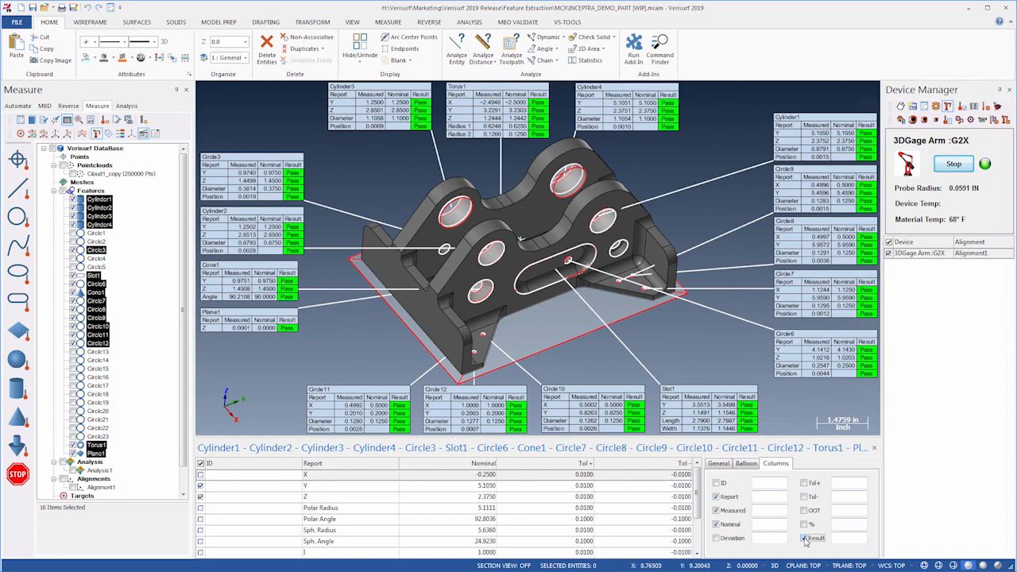
{"action": "left_click_drag", "start_coordinate": [821, 359], "coordinate": [823, 382]}
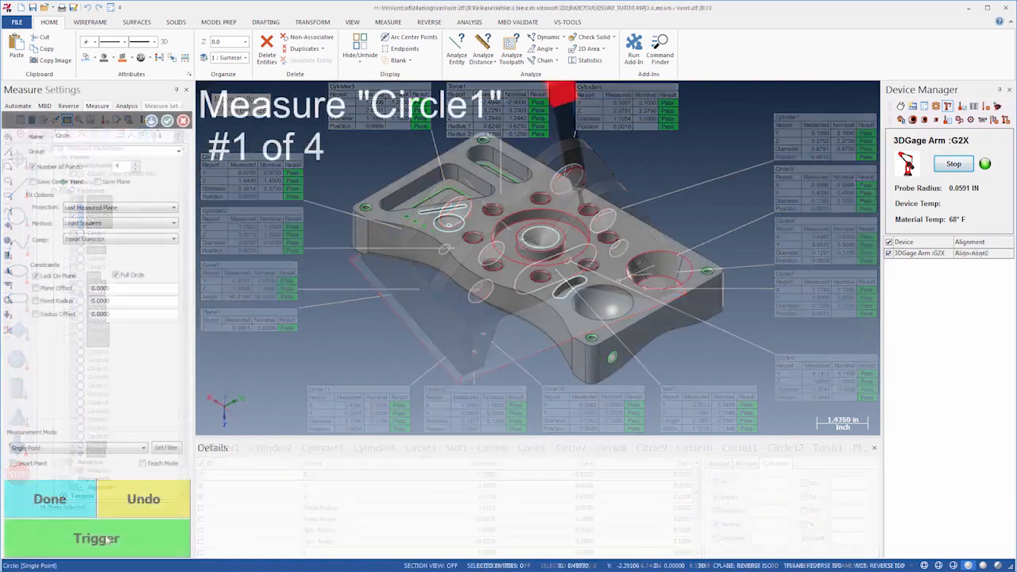
Step: Measure Circle1 on the large central bore by capturing its four points
{"action": "left_click", "coordinate": [107, 538]}
{"action": "left_click", "coordinate": [108, 538]}
{"action": "left_click", "coordinate": [107, 539]}
{"action": "left_click", "coordinate": [107, 538]}
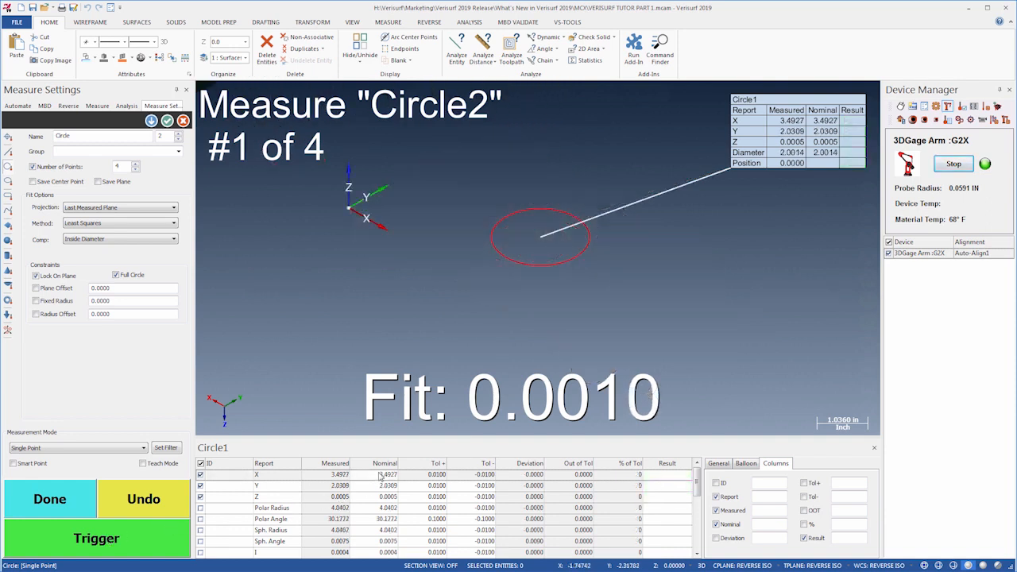
Step: Set the X nominal of Circle1 to 3.5 and move on to its Y nominal
{"action": "double_click", "coordinate": [381, 475]}
{"action": "type", "text": "3"}
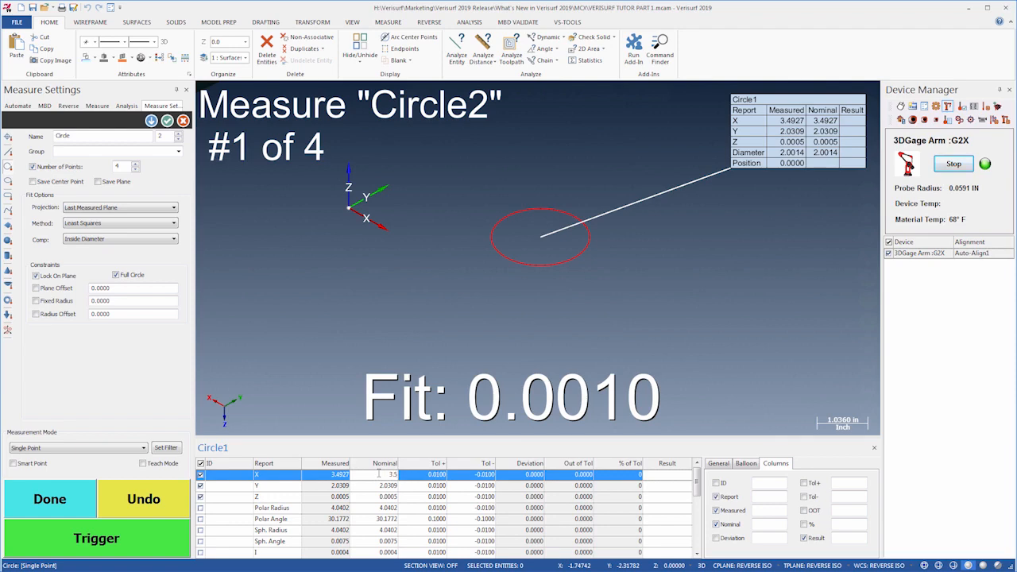
{"action": "type", "text": ".5"}
{"action": "key", "text": "Return"}
{"action": "left_click", "coordinate": [390, 485]}
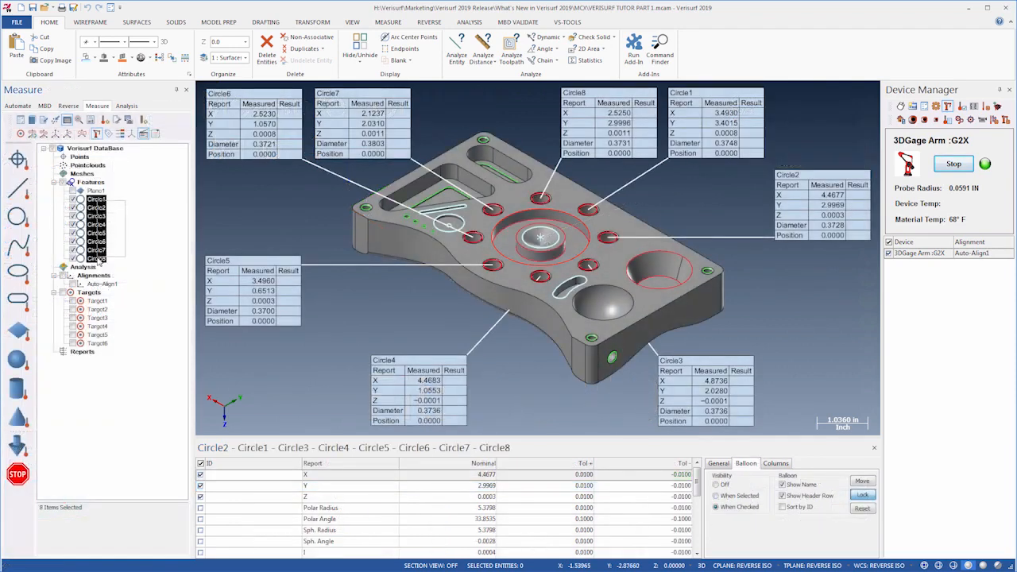
Step: Add nominals from CAD to the eight selected features, Circle1 through Circle8
{"action": "right_click", "coordinate": [99, 259]}
{"action": "mouse_move", "coordinate": [143, 310]}
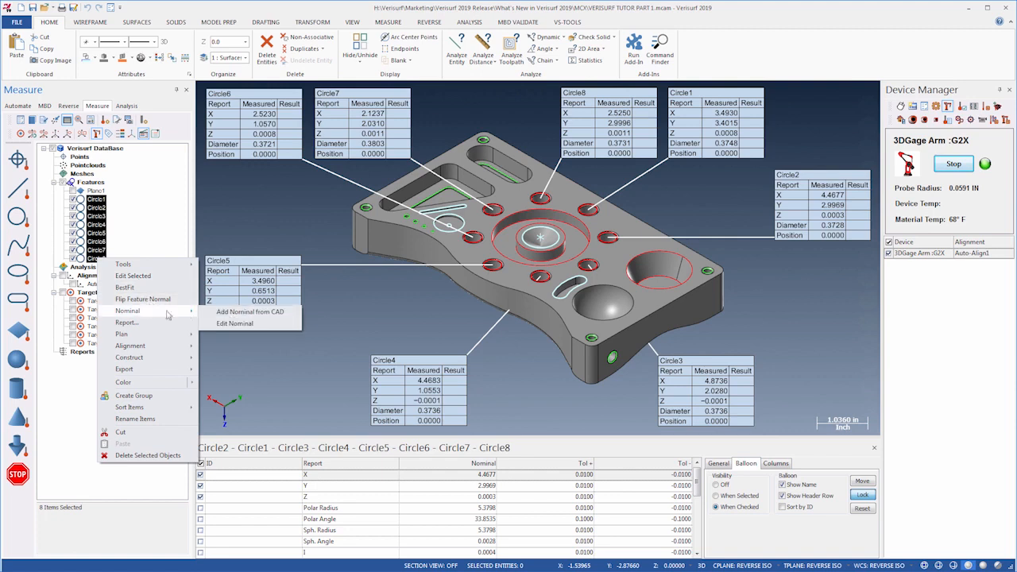
{"action": "left_click", "coordinate": [229, 317]}
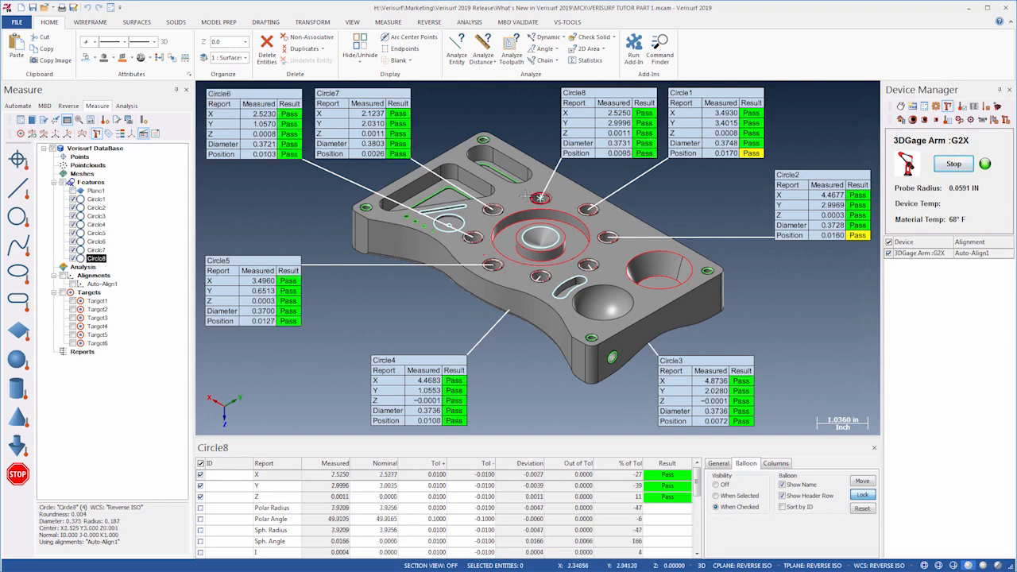
Step: Check the inspection details of Circle1, and select Circle2 together with Circle3
{"action": "left_click", "coordinate": [103, 200]}
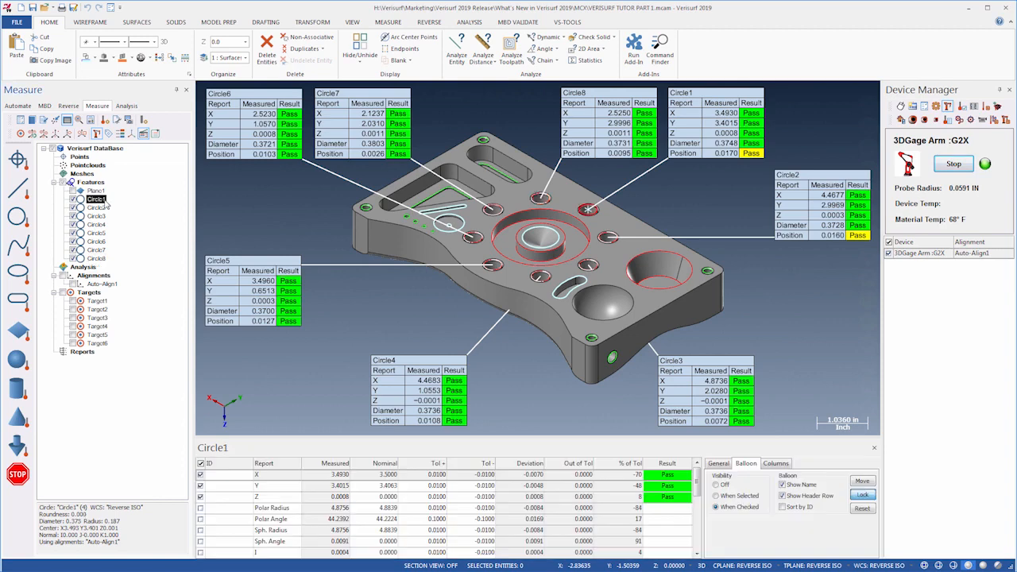
{"action": "left_click", "coordinate": [100, 207]}
{"action": "left_click", "coordinate": [97, 216], "text": "shift"}
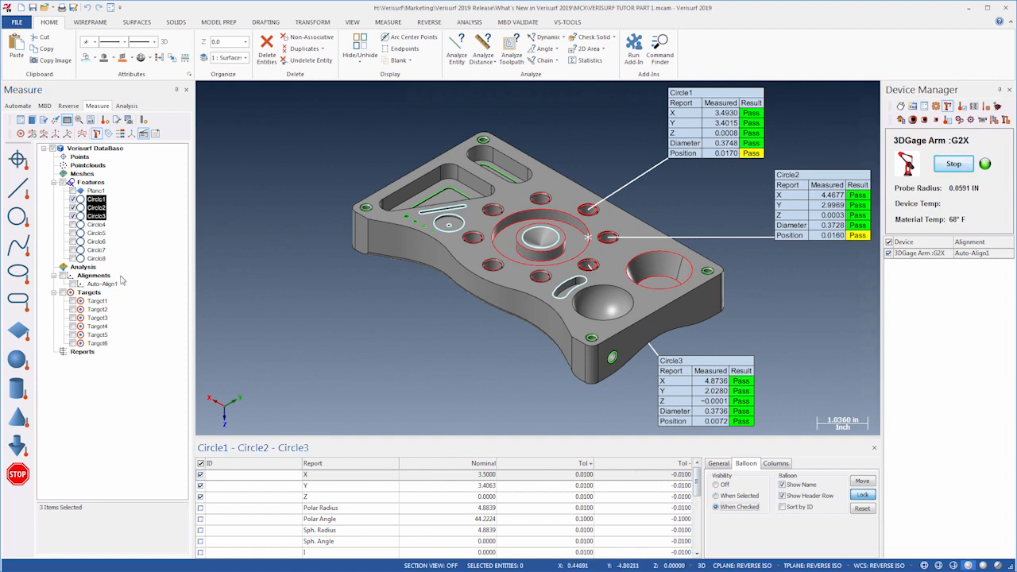
Step: View the report balloons of Circle8, Circle7 and Circle6 one at a time
{"action": "left_click", "coordinate": [97, 260]}
{"action": "left_click", "coordinate": [96, 250]}
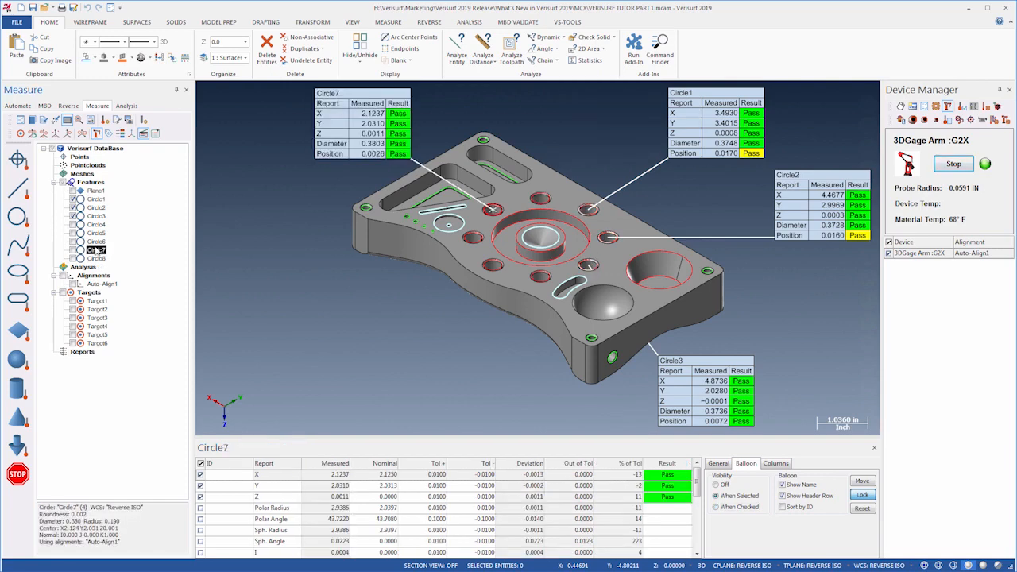
{"action": "left_click", "coordinate": [97, 242]}
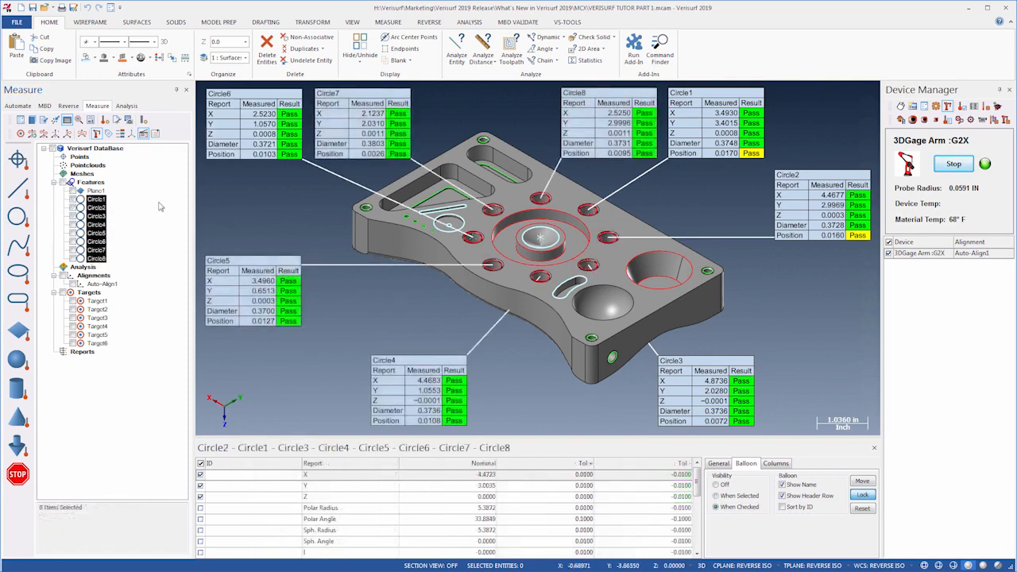
Step: Hide the feature details pane of the selected circles and show it again
{"action": "left_click", "coordinate": [143, 134]}
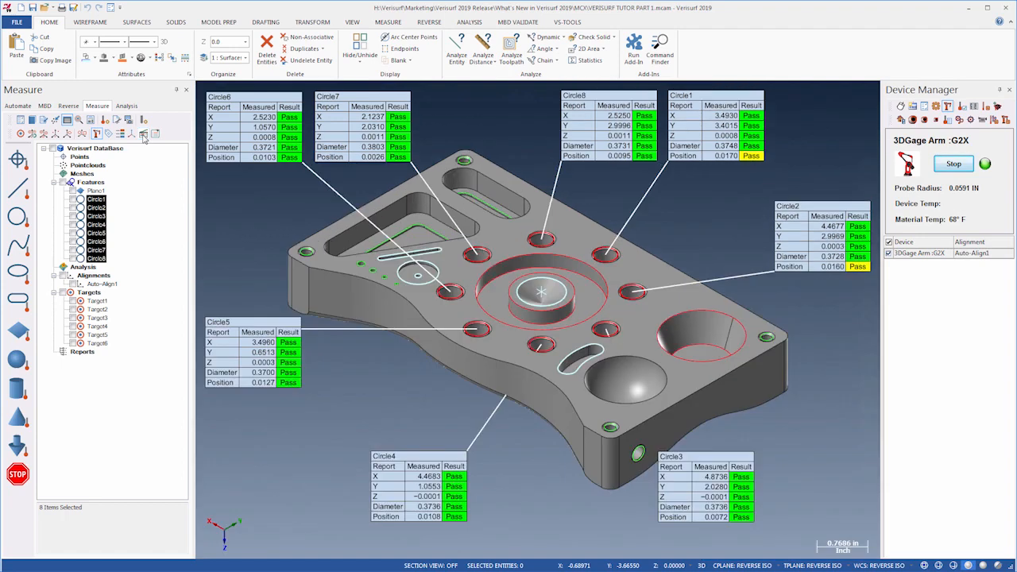
{"action": "left_click", "coordinate": [143, 134]}
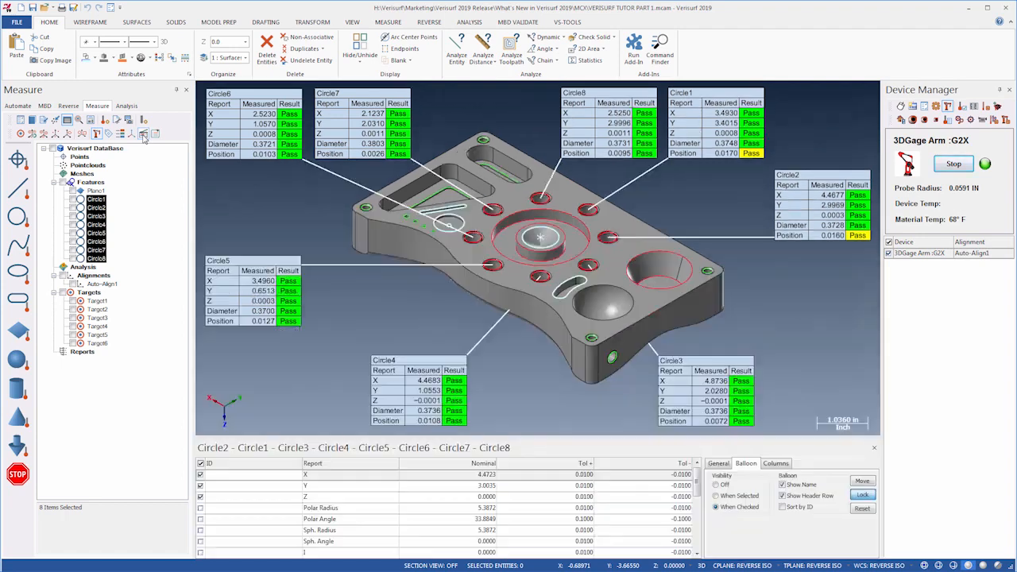
{"action": "left_click", "coordinate": [140, 198]}
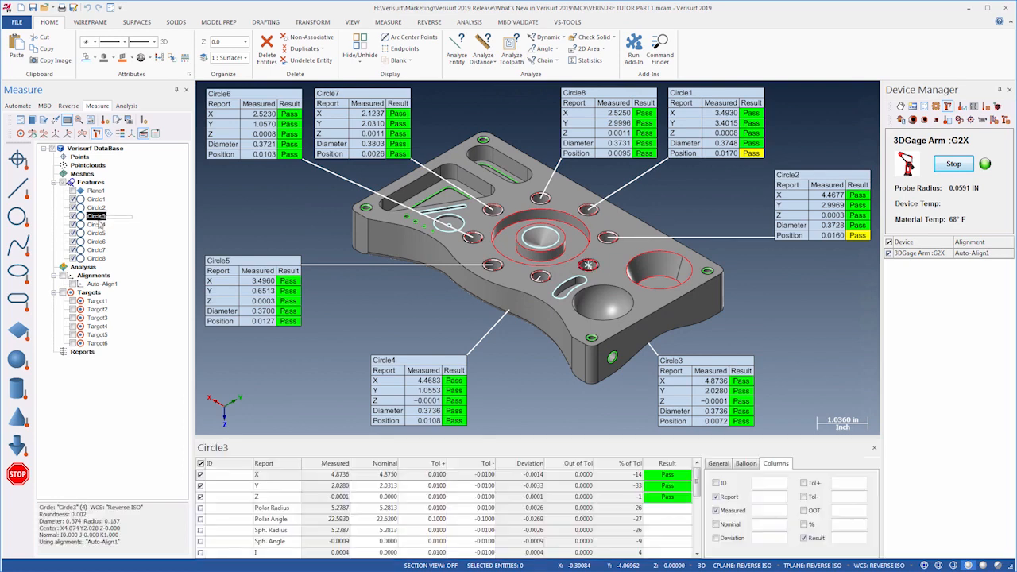
Step: Select Circle3 and Circle4 and include the Nominal and Deviation columns in their balloons
{"action": "left_click", "coordinate": [96, 216]}
{"action": "left_click", "coordinate": [96, 224], "text": "shift"}
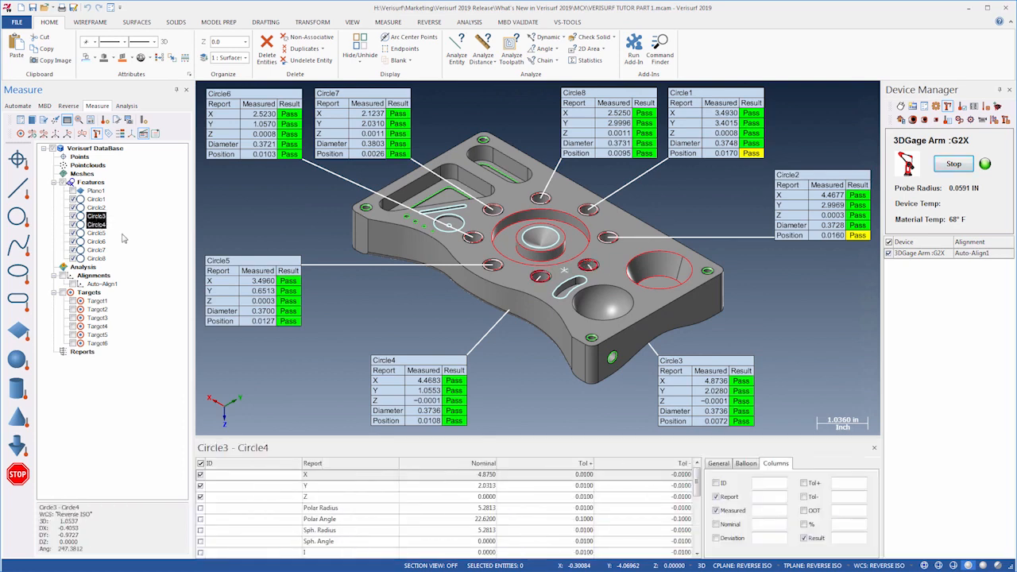
{"action": "left_click", "coordinate": [716, 524]}
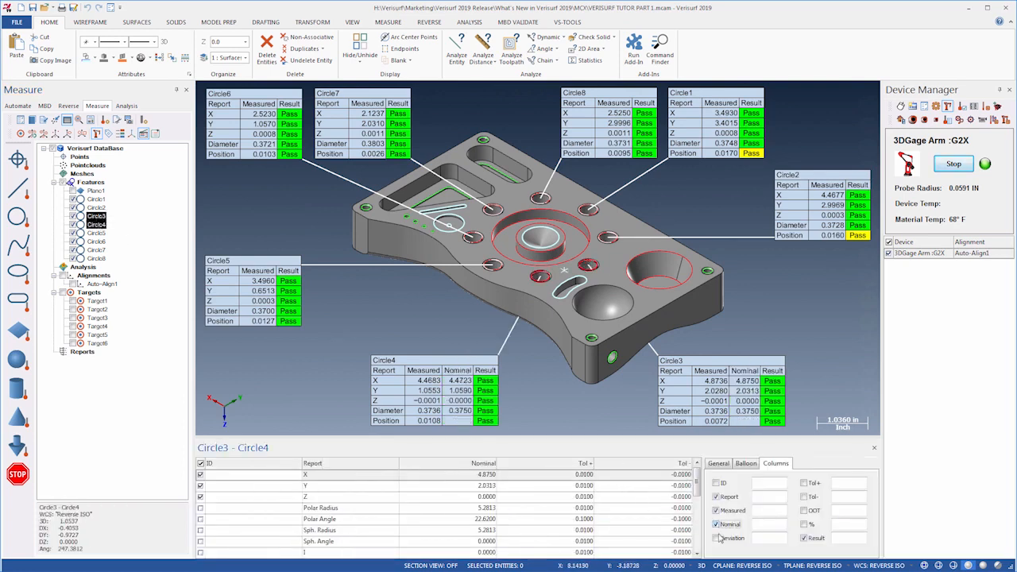
{"action": "left_click", "coordinate": [716, 539]}
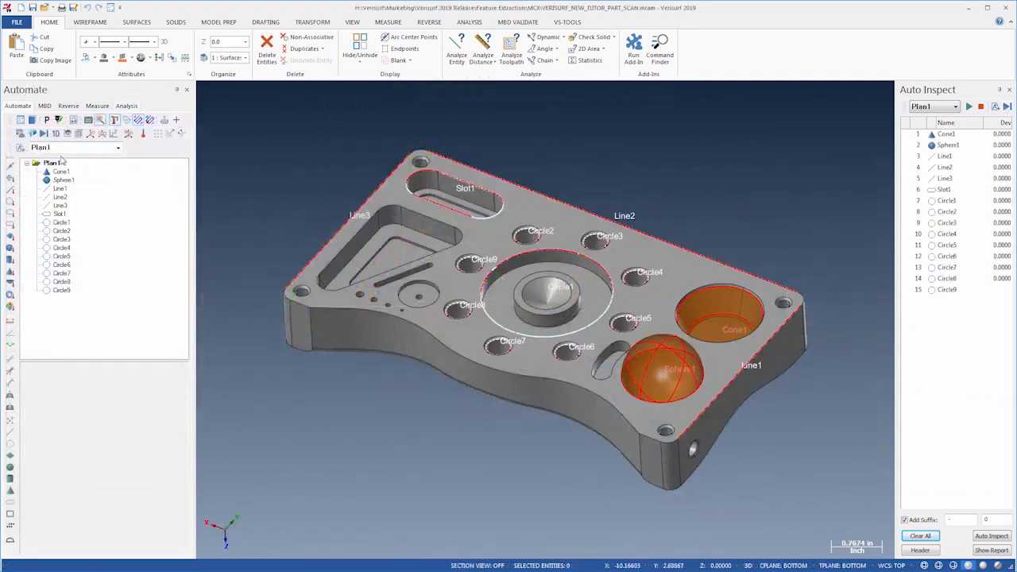
Step: Select Plan1 and run one of its plan-level commands
{"action": "left_click", "coordinate": [53, 162]}
{"action": "right_click", "coordinate": [54, 162]}
{"action": "left_click", "coordinate": [88, 219]}
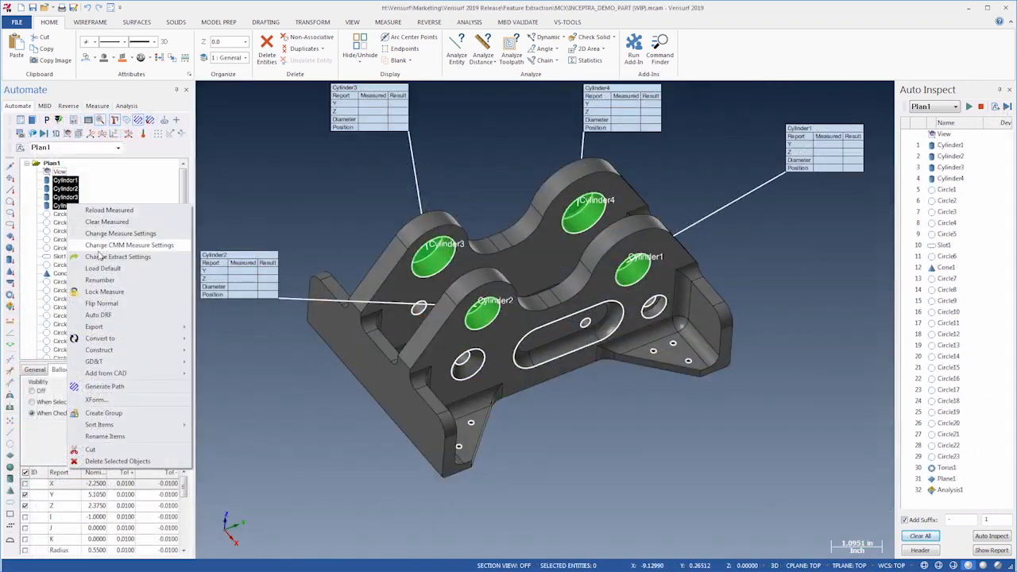
Step: Open the data extraction settings for Cylinder1 through Cylinder4 and review the extract zone options
{"action": "left_click", "coordinate": [101, 259]}
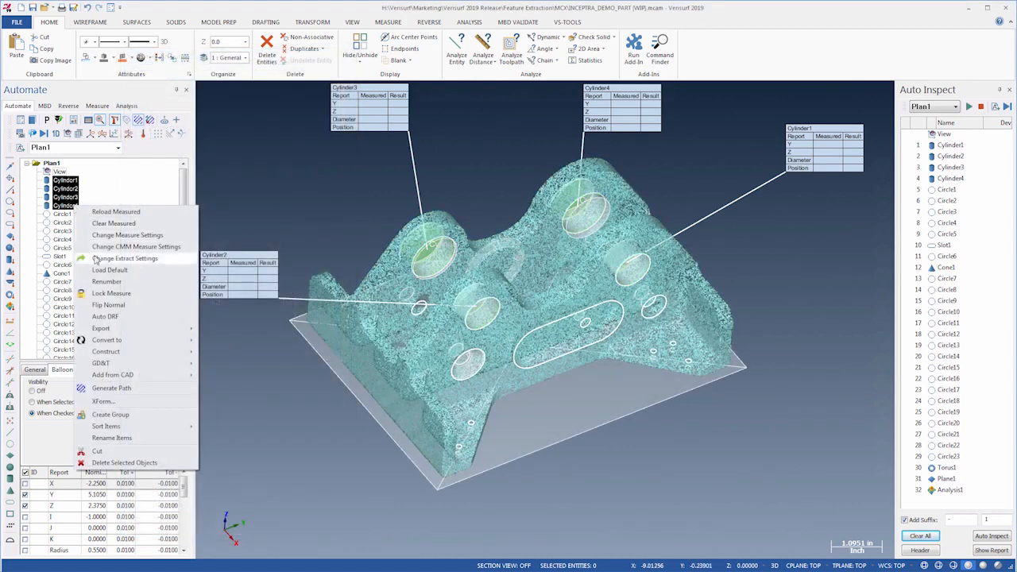
{"action": "left_click", "coordinate": [96, 259]}
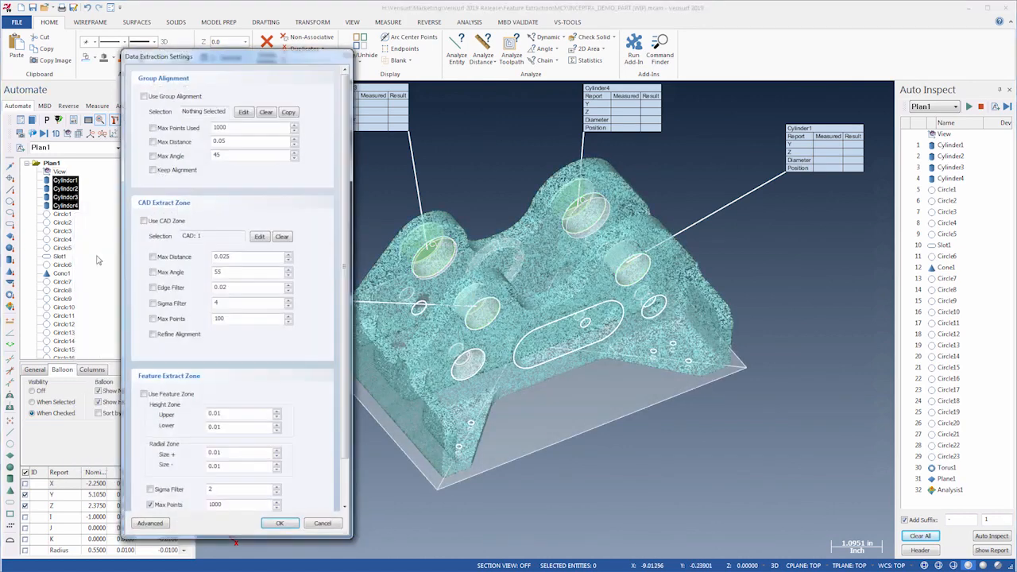
{"action": "left_click", "coordinate": [345, 492]}
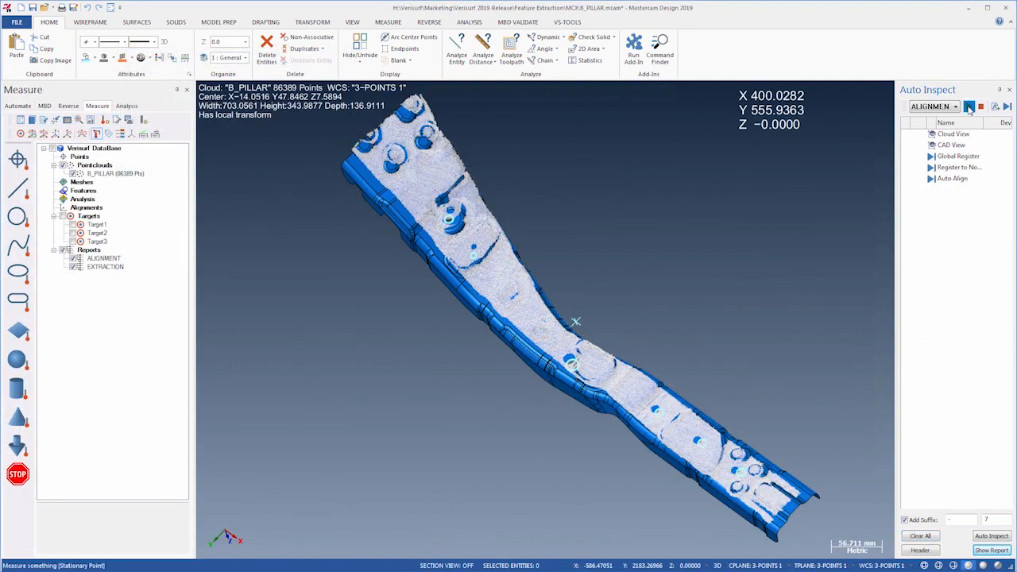
Step: Run the ALIGNMENT inspection plan on the B_PILLAR point cloud and accept the Auto Align result
{"action": "left_click", "coordinate": [968, 108]}
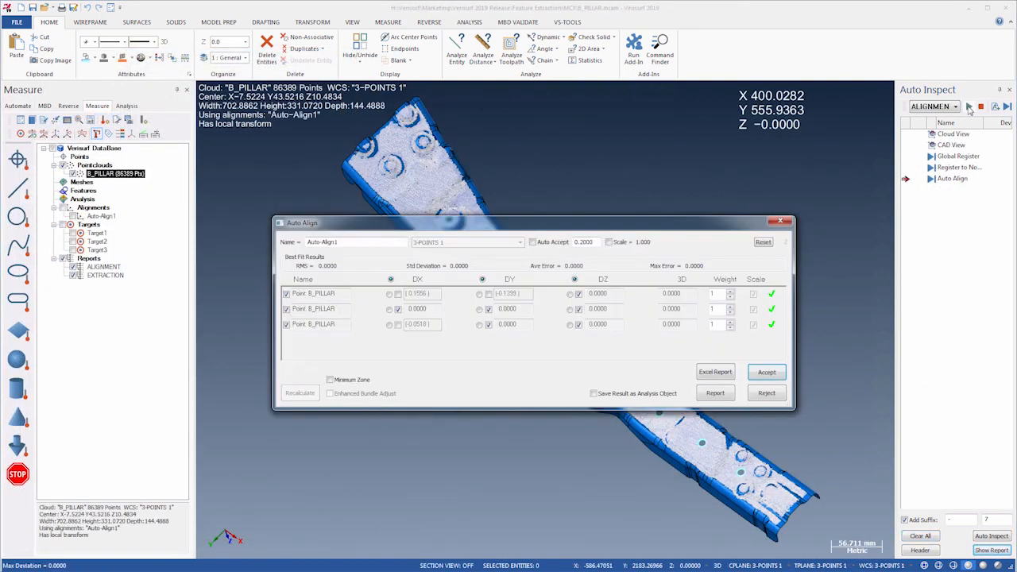
{"action": "left_click", "coordinate": [767, 374]}
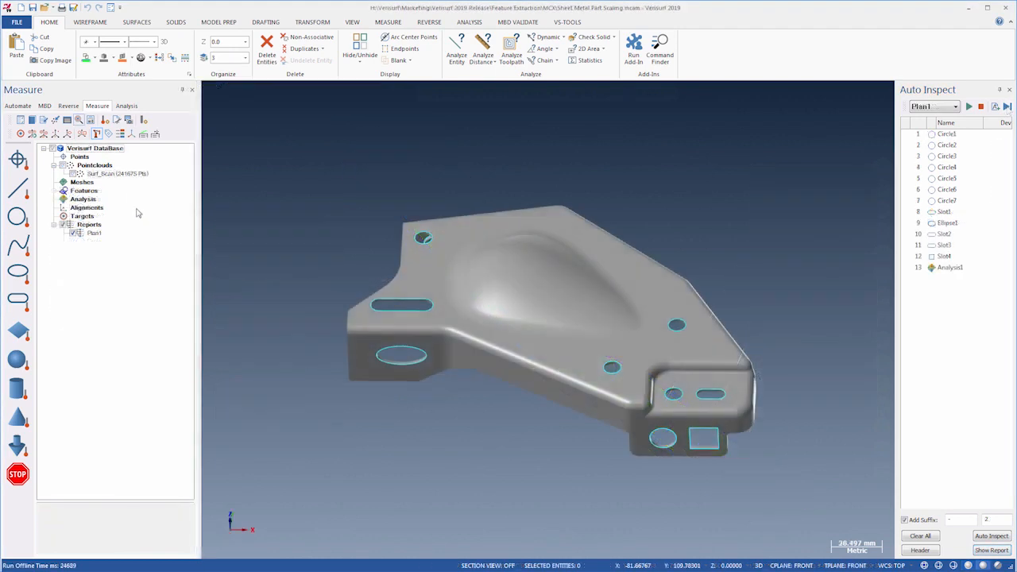
Step: Run the Plan1 auto inspection on the Surf_Scan point cloud
{"action": "left_click", "coordinate": [127, 174]}
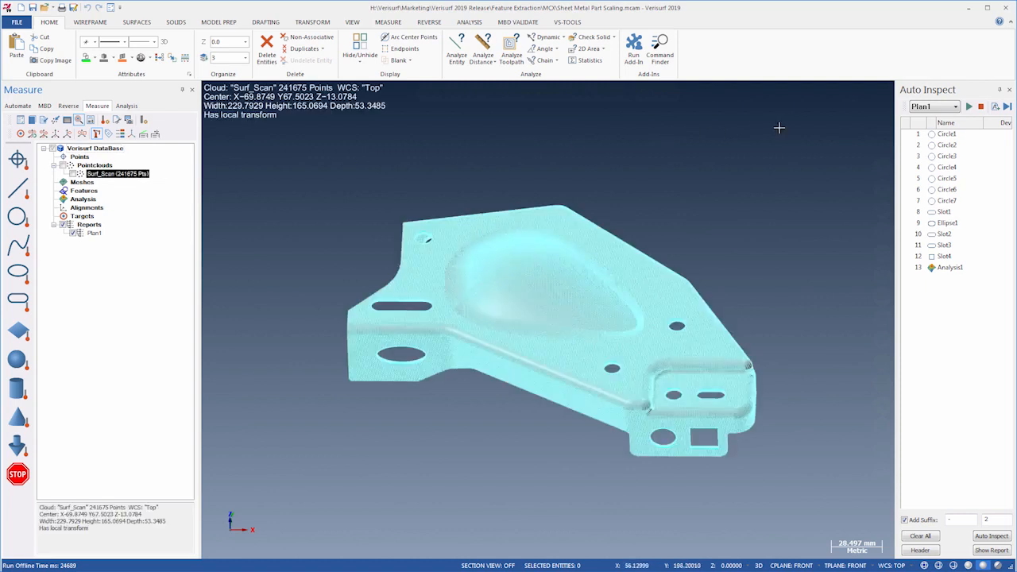
{"action": "left_click", "coordinate": [1006, 107]}
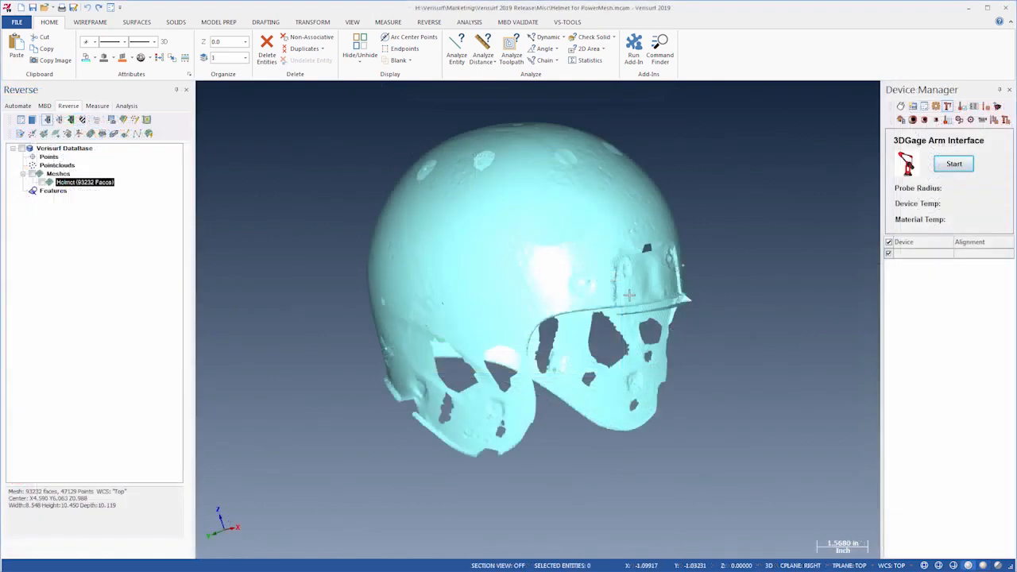
Step: Create a Power Mesh from the Helmet mesh and inspect the filled result
{"action": "middle_click_drag", "start_coordinate": [628, 294], "coordinate": [592, 296]}
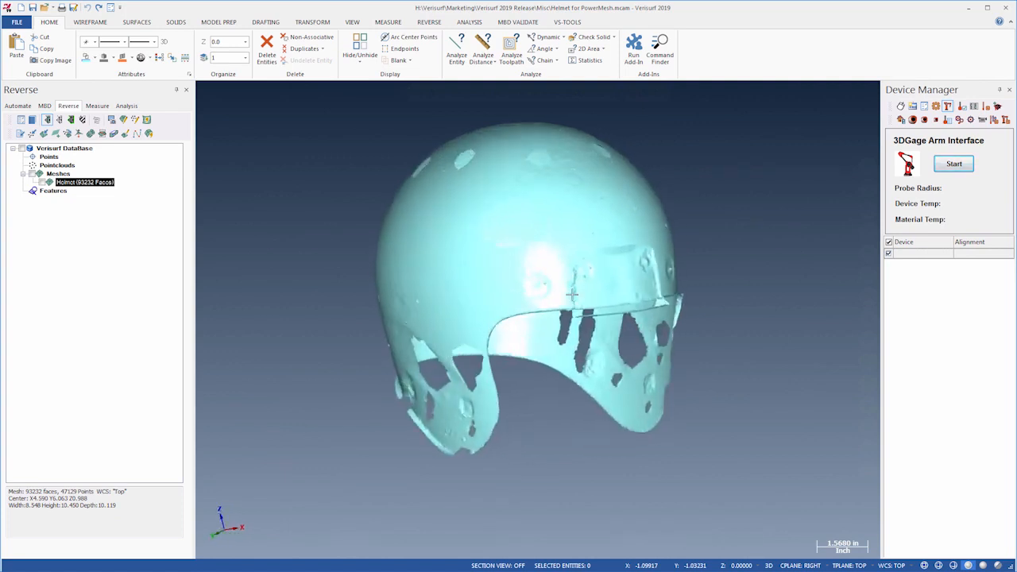
{"action": "right_click", "coordinate": [110, 182]}
{"action": "mouse_move", "coordinate": [141, 237]}
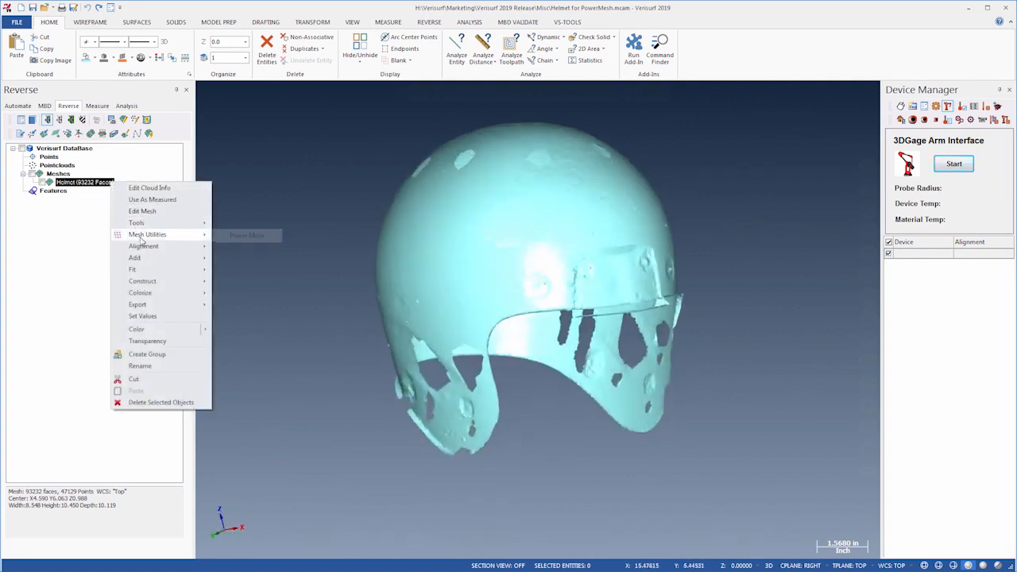
{"action": "left_click", "coordinate": [239, 235]}
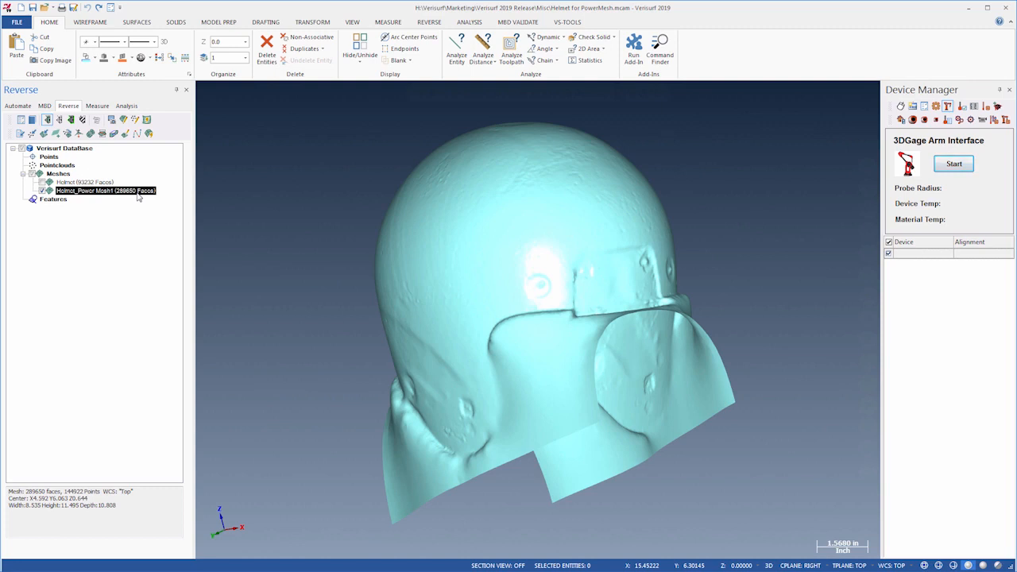
{"action": "mouse_move", "coordinate": [495, 302]}
{"action": "middle_mouse_down"}
{"action": "mouse_move", "coordinate": [352, 302]}
{"action": "mouse_move", "coordinate": [504, 306]}
{"action": "middle_mouse_up"}
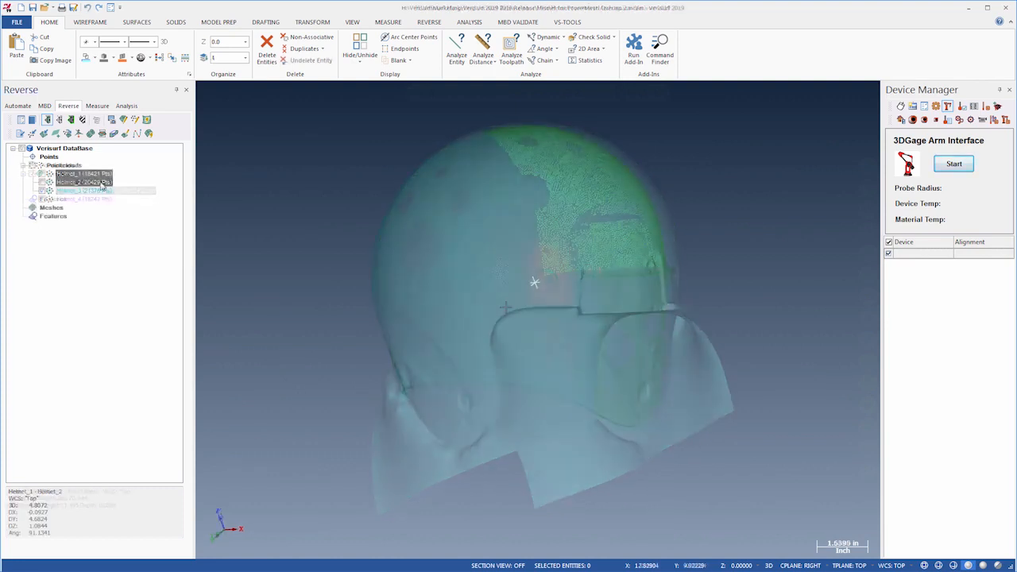
Step: Create a Power Mesh from the four point clouds Helmet_1 through Helmet_4 and select the resulting mesh
{"action": "left_click", "coordinate": [87, 199], "text": "ctrl"}
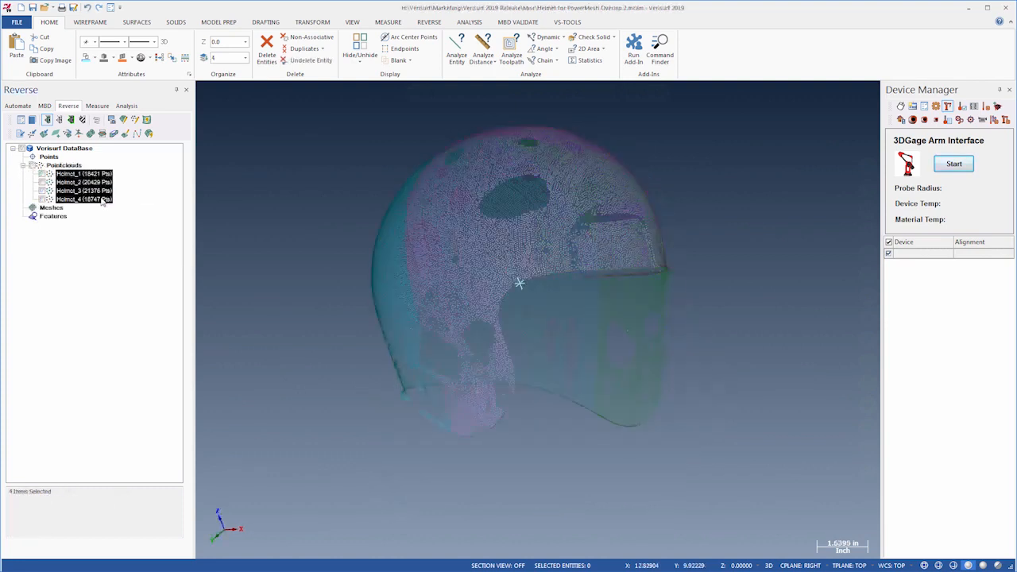
{"action": "right_click", "coordinate": [103, 203]}
{"action": "mouse_move", "coordinate": [168, 228]}
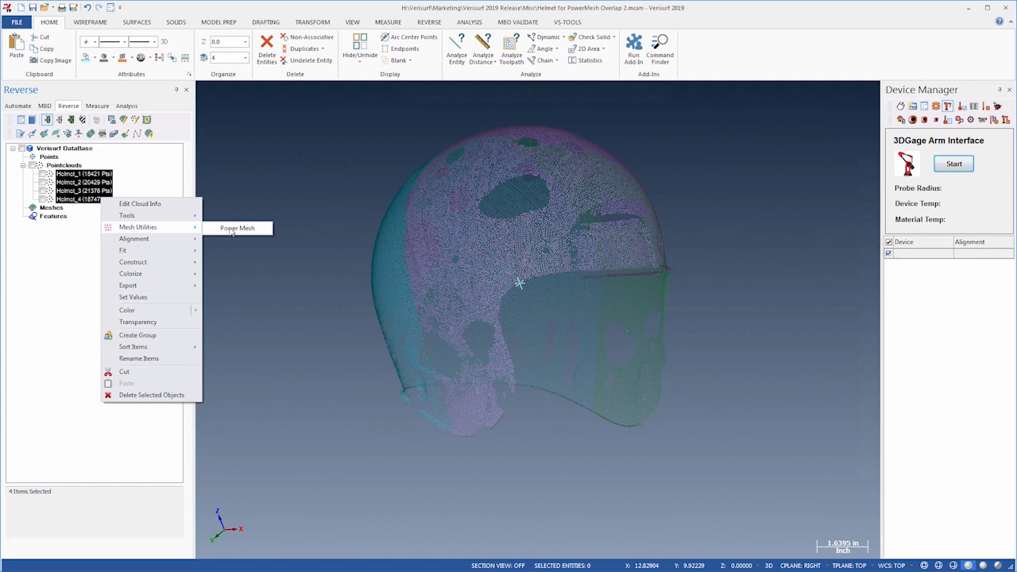
{"action": "left_click", "coordinate": [231, 229]}
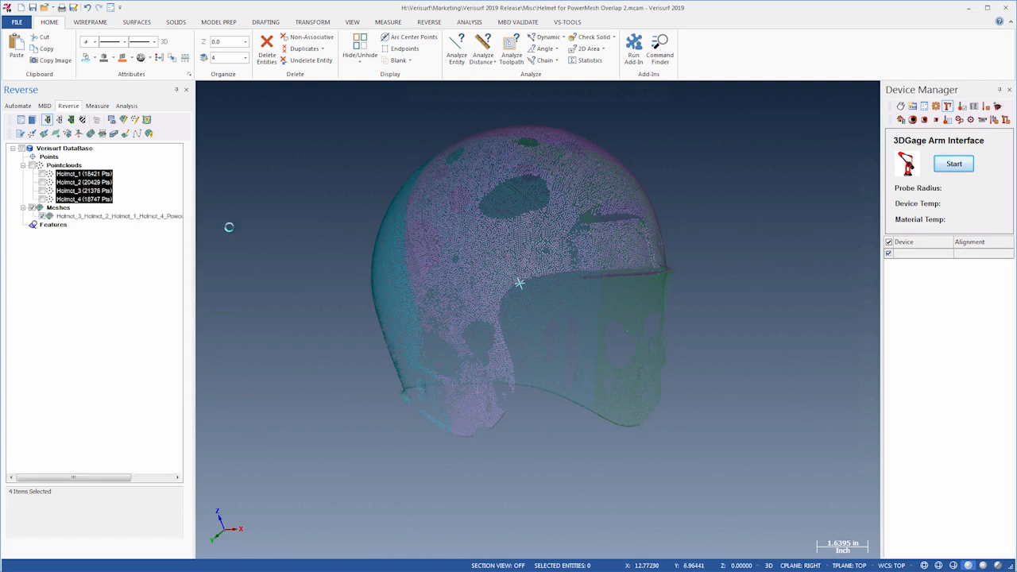
{"action": "left_click", "coordinate": [142, 216]}
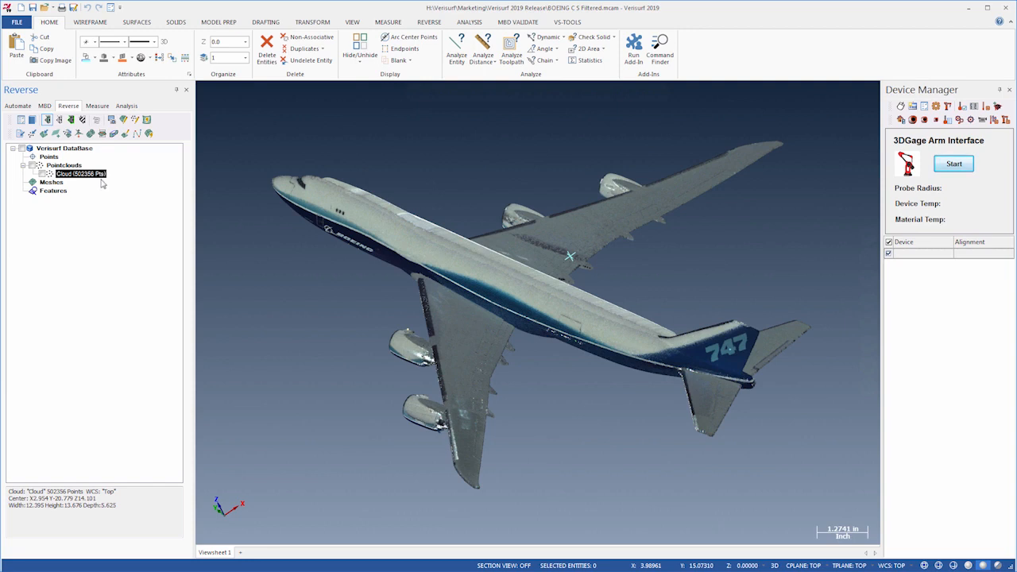
Step: Create a 3D mesh from the Boeing 747 point cloud using 12 neighbors and select the new mesh
{"action": "right_click", "coordinate": [100, 173]}
{"action": "mouse_move", "coordinate": [122, 195]}
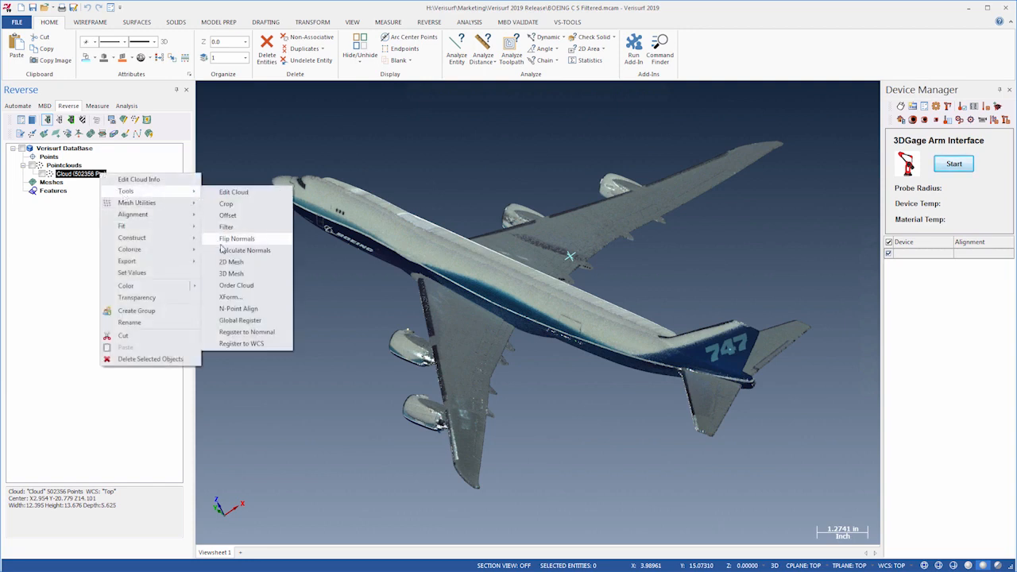
{"action": "left_click", "coordinate": [231, 274]}
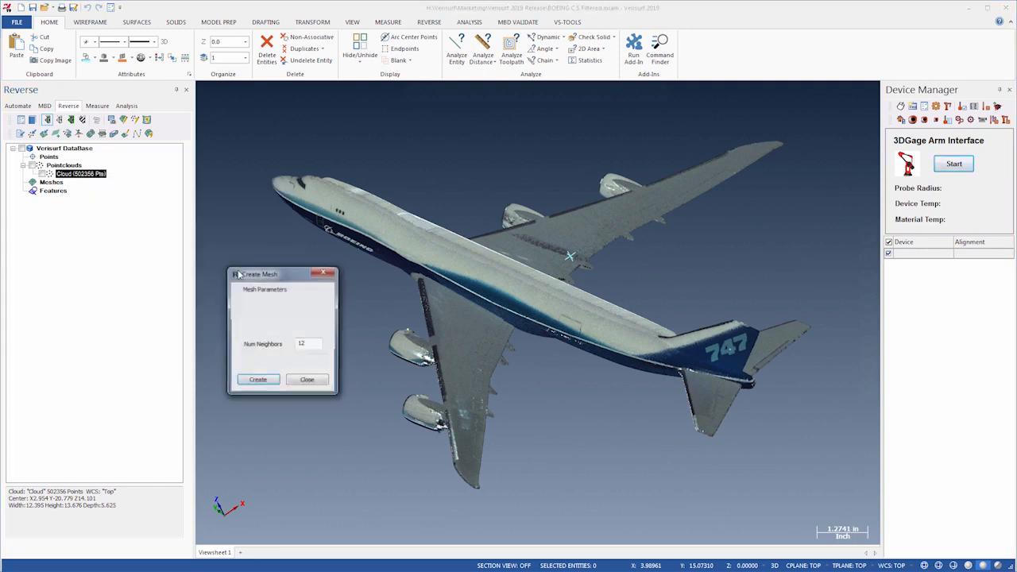
{"action": "left_click", "coordinate": [255, 381]}
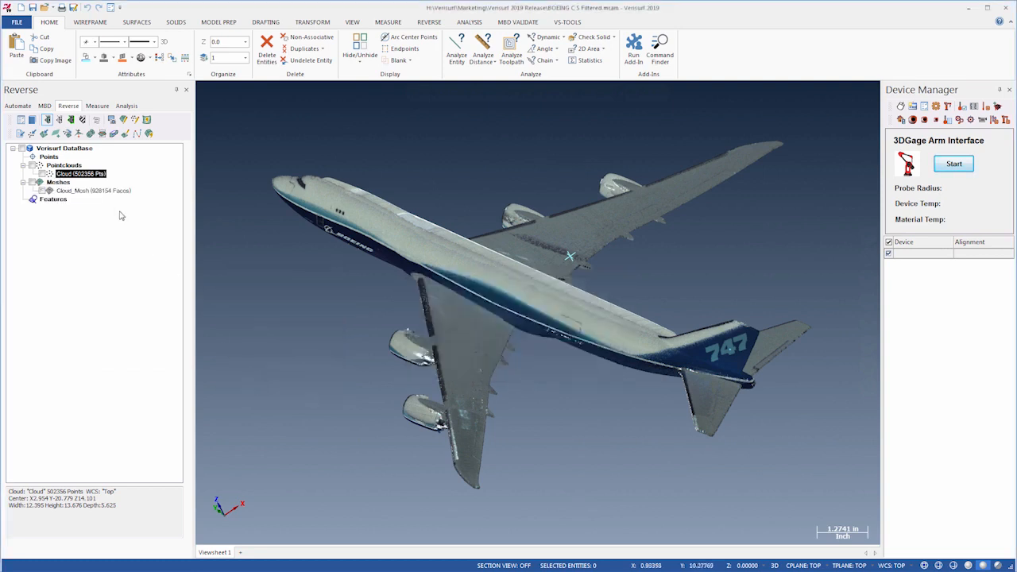
{"action": "left_click", "coordinate": [94, 191]}
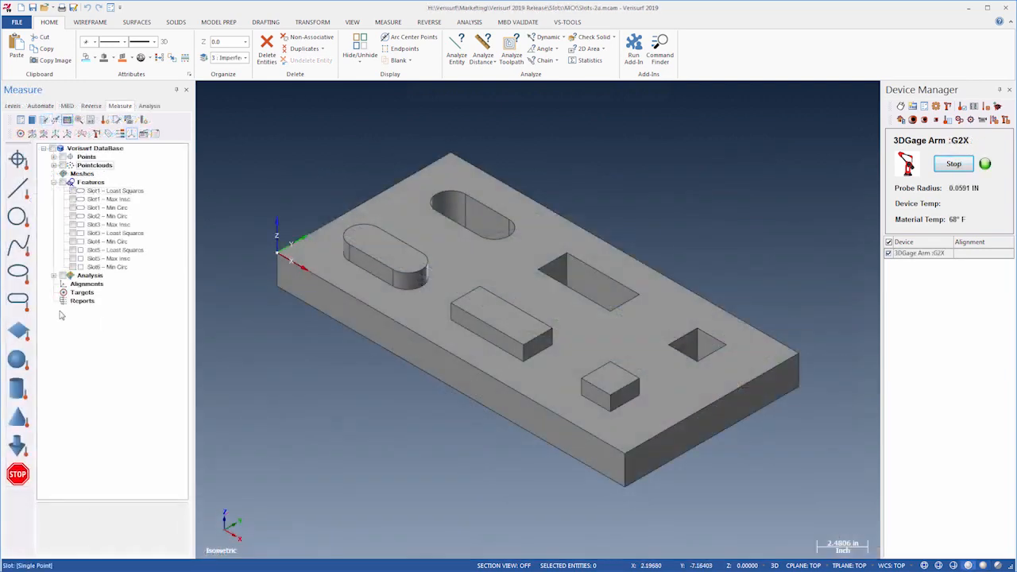
Step: Start a slot measurement, set its fit type to Square and open the fit method choices
{"action": "left_click", "coordinate": [18, 300]}
{"action": "left_click", "coordinate": [103, 254]}
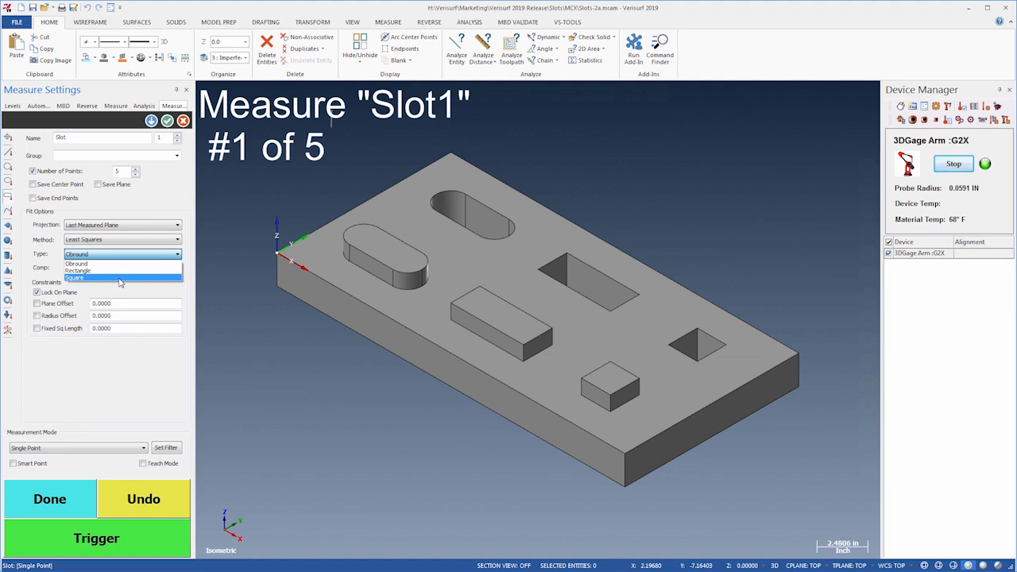
{"action": "left_click", "coordinate": [120, 277]}
{"action": "left_click", "coordinate": [127, 239]}
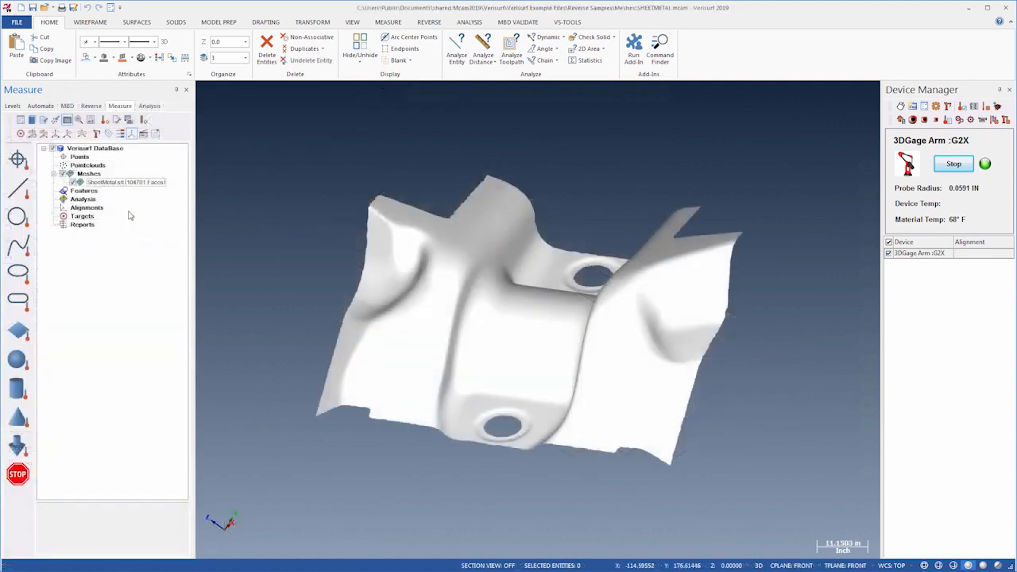
Step: Set up a crop box on the SheetMetal mesh with RY 35 and RZ -25, raising the third axis's lower limit to 43.4630 and adjusting its upper limit
{"action": "right_click", "coordinate": [130, 183]}
{"action": "mouse_move", "coordinate": [158, 218]}
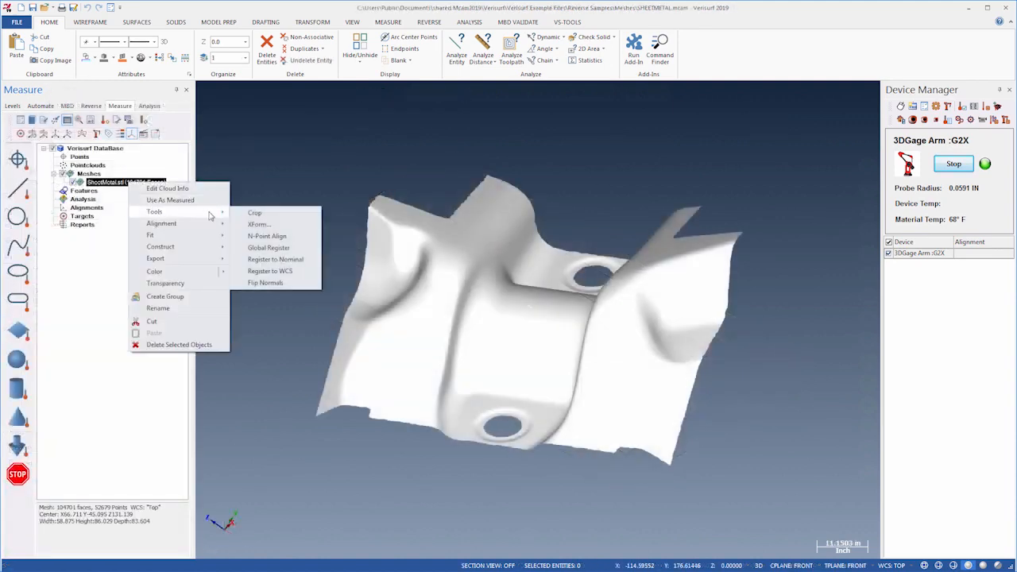
{"action": "left_click", "coordinate": [262, 213]}
{"action": "left_click", "coordinate": [191, 383]}
{"action": "scroll", "coordinate": [191, 383], "scroll_direction": "up", "scroll_amount": 6}
{"action": "scroll", "coordinate": [192, 383], "scroll_direction": "up", "scroll_amount": 1}
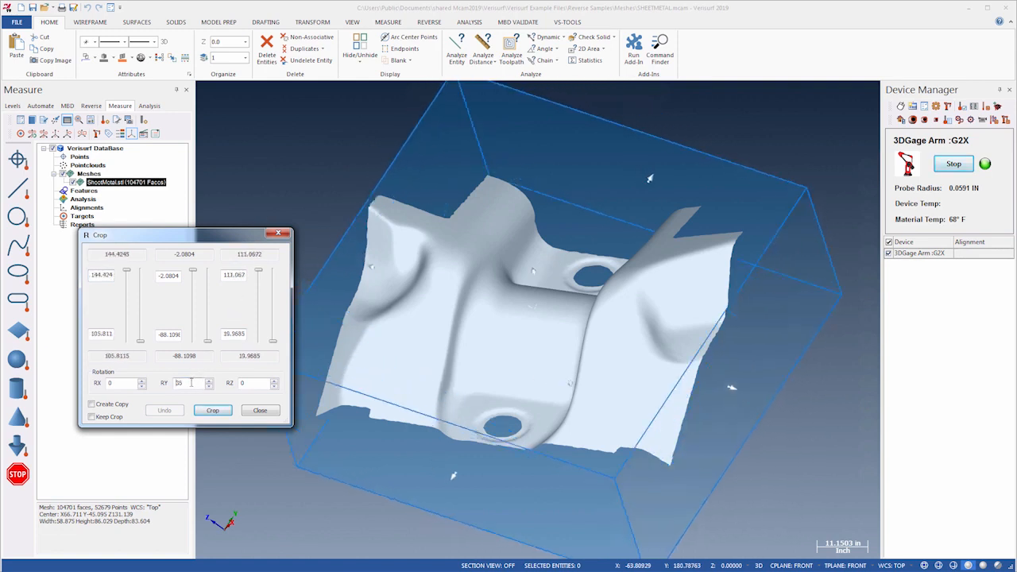
{"action": "scroll", "coordinate": [249, 382], "scroll_direction": "down", "scroll_amount": 5}
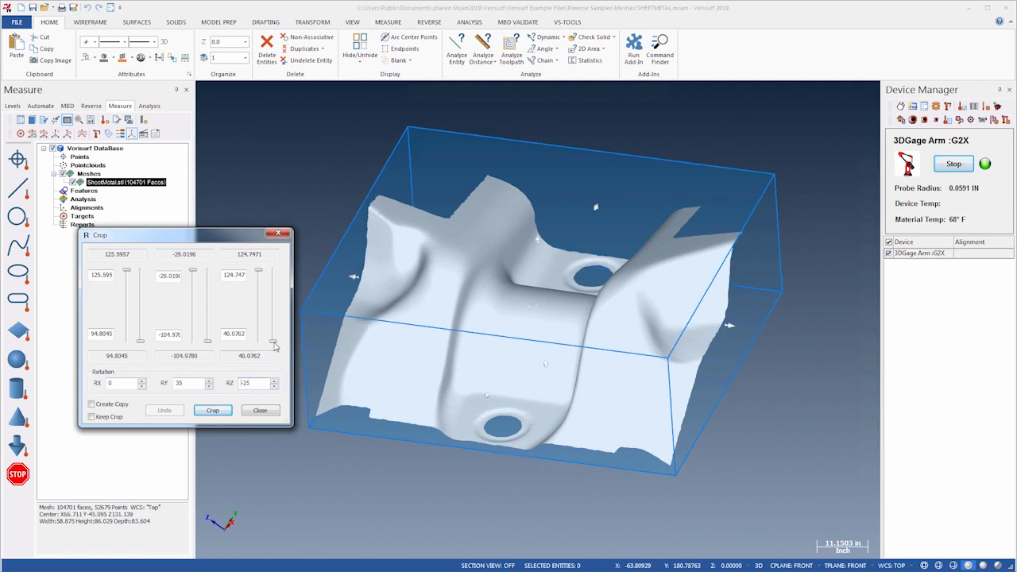
{"action": "left_click_drag", "start_coordinate": [274, 344], "coordinate": [273, 341]}
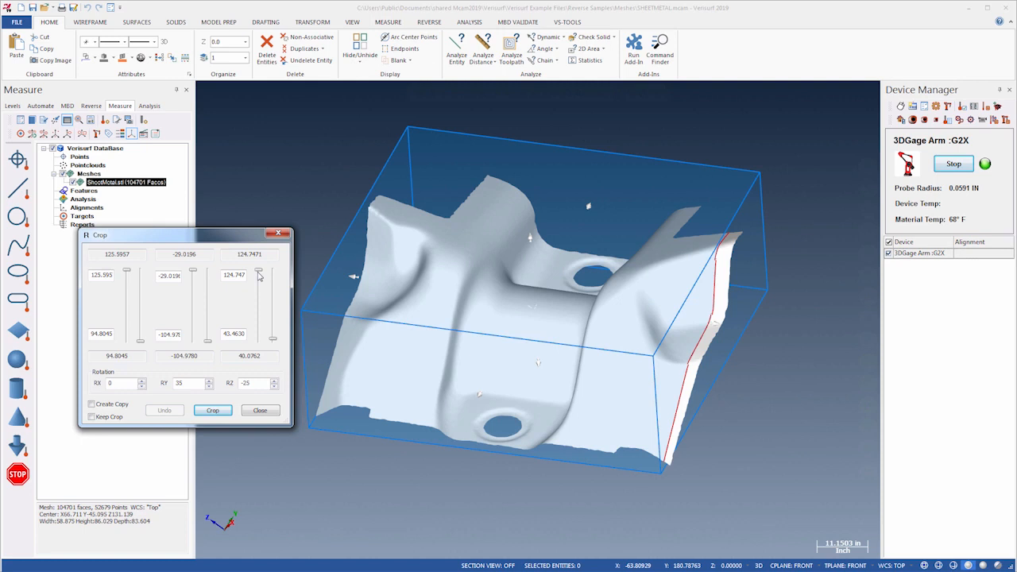
{"action": "left_click_drag", "start_coordinate": [258, 275], "coordinate": [258, 275]}
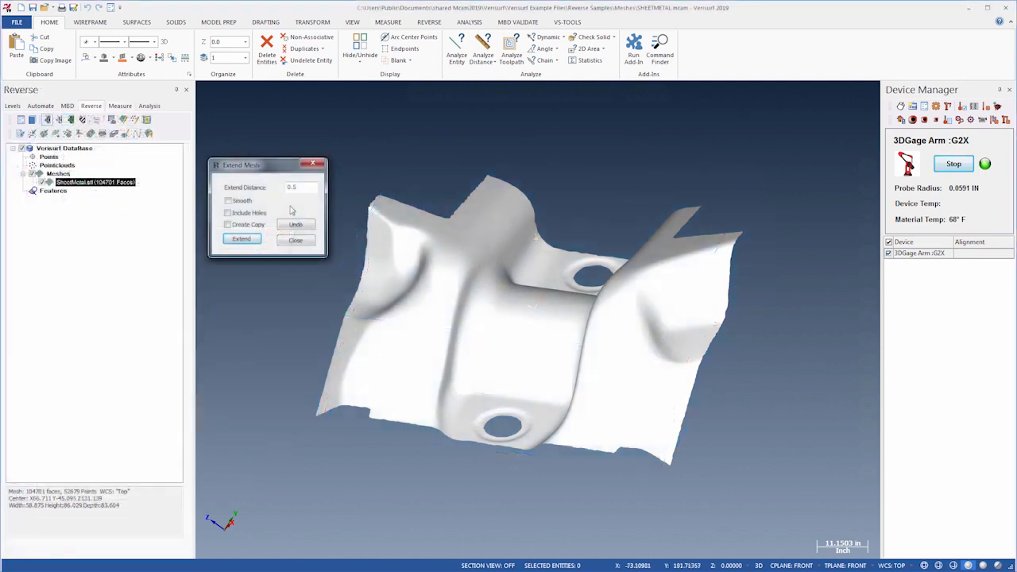
Step: Try extending the SheetMetal mesh by 0.5 with holes included, and undo the extension
{"action": "left_click", "coordinate": [228, 213]}
{"action": "left_click", "coordinate": [238, 238]}
{"action": "left_click", "coordinate": [252, 239]}
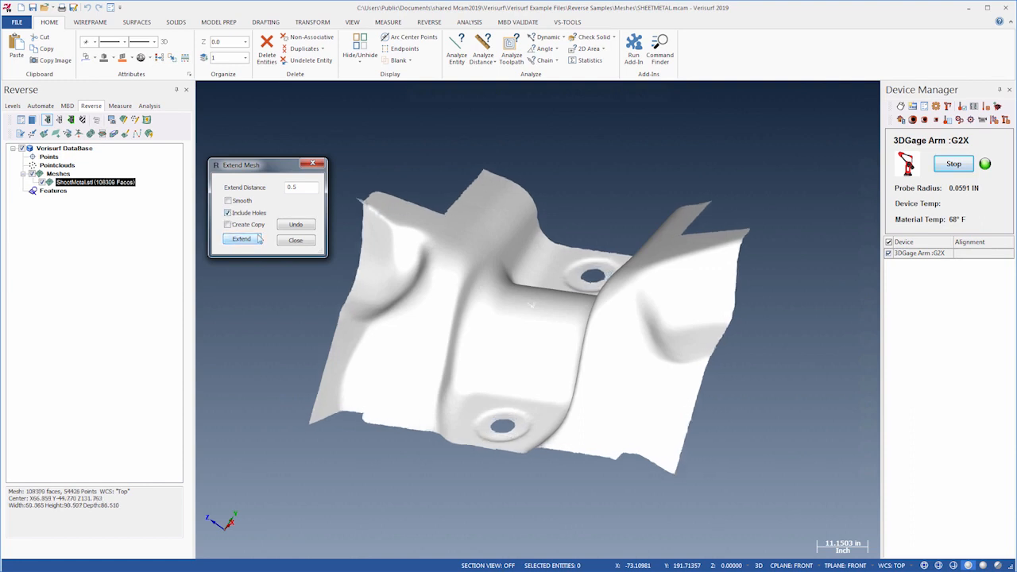
{"action": "left_click", "coordinate": [289, 228]}
{"action": "left_click", "coordinate": [289, 228]}
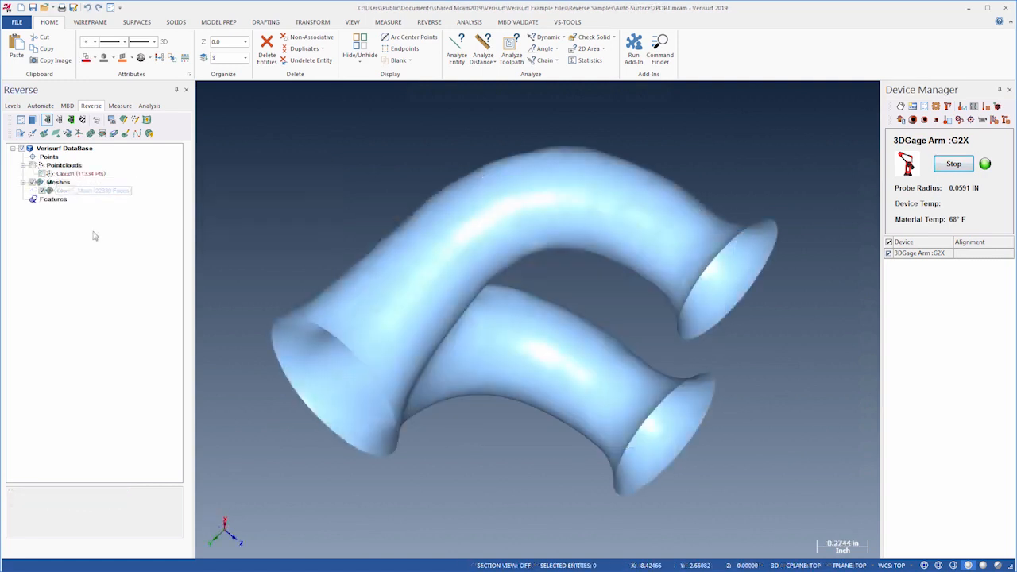
Step: Export the edges of Cloud1_Mesh, the two-port tube mesh, to edge splines
{"action": "left_click", "coordinate": [97, 192]}
{"action": "right_click", "coordinate": [97, 192]}
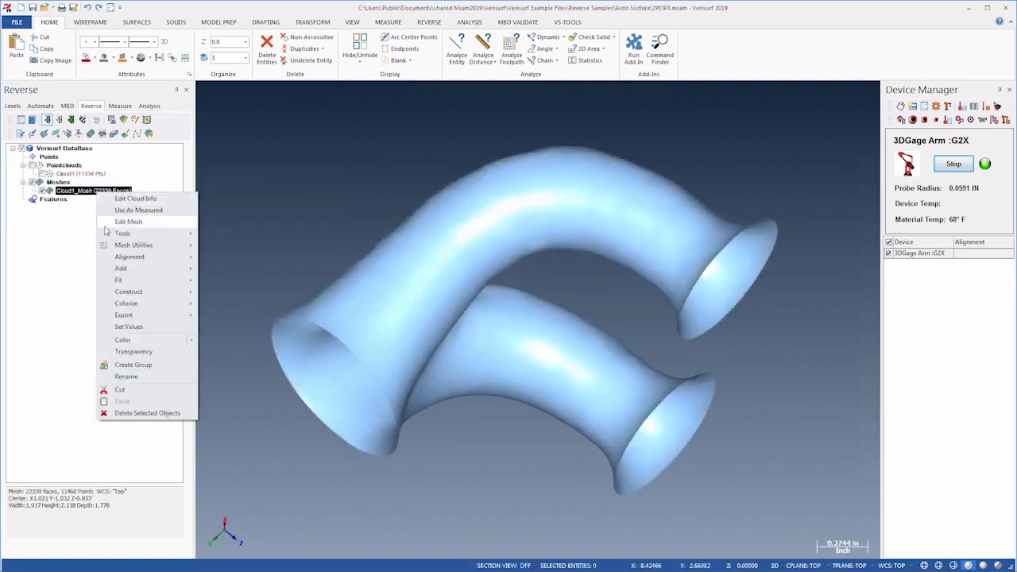
{"action": "mouse_move", "coordinate": [123, 315]}
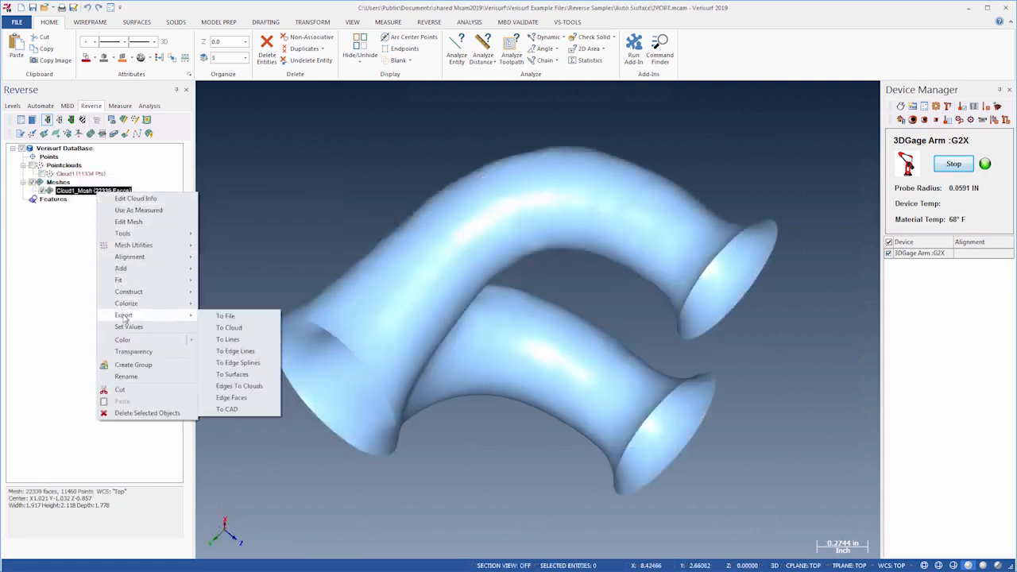
{"action": "left_click", "coordinate": [231, 364]}
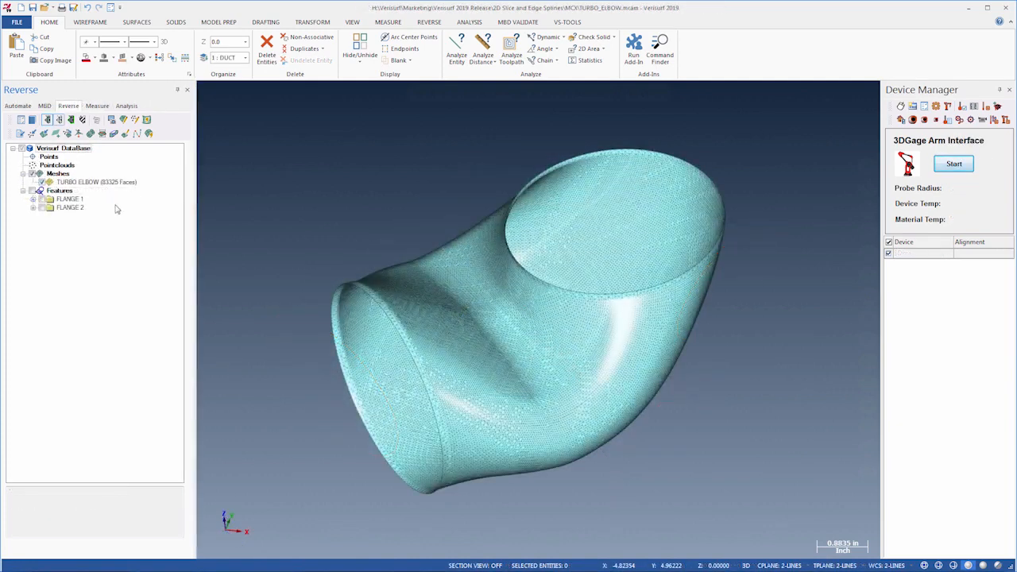
Step: Export the TURBO ELBOW mesh's open boundaries as edge splines around both flange openings
{"action": "left_click", "coordinate": [100, 182]}
{"action": "right_click", "coordinate": [100, 182]}
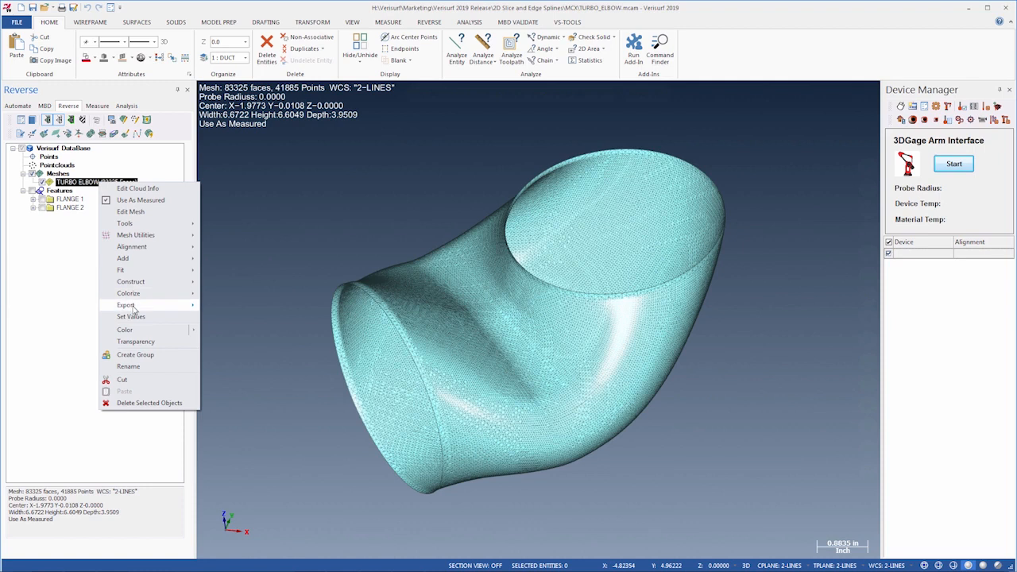
{"action": "mouse_move", "coordinate": [133, 307]}
{"action": "left_click", "coordinate": [255, 335]}
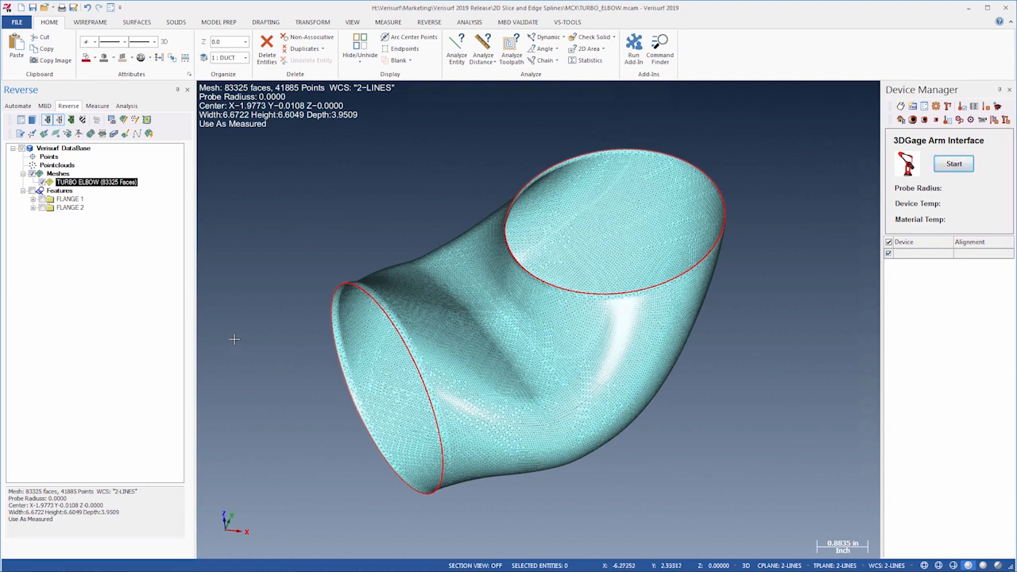
Step: Open Create Slice for the TURBO ELBOW mesh, switch to 2D mode and cut a spline slice through the elbow's centre
{"action": "left_click", "coordinate": [102, 134]}
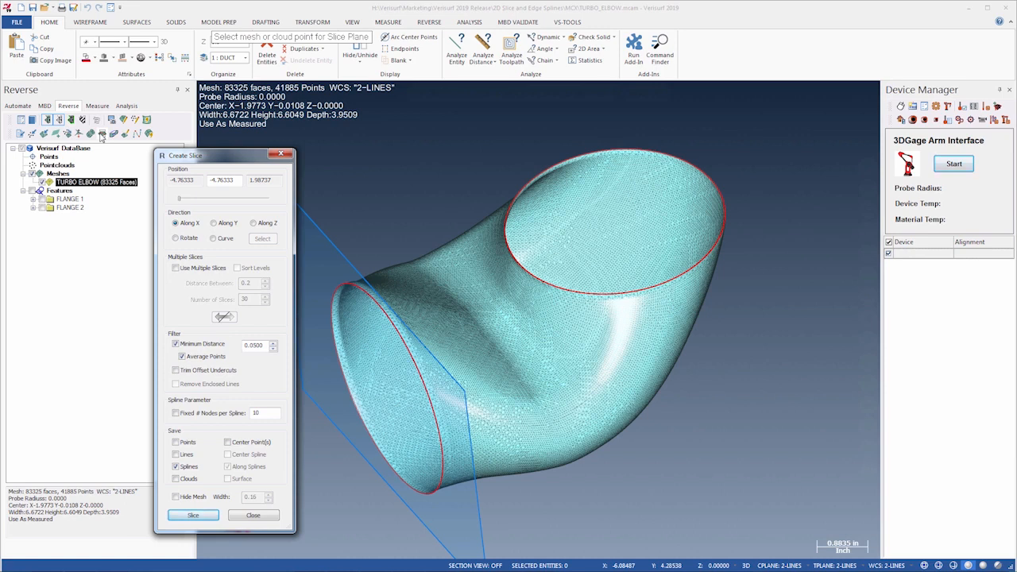
{"action": "mouse_move", "coordinate": [181, 199]}
{"action": "left_mouse_down"}
{"action": "mouse_move", "coordinate": [216, 205]}
{"action": "mouse_move", "coordinate": [176, 203]}
{"action": "left_mouse_up"}
{"action": "left_click", "coordinate": [747, 565]}
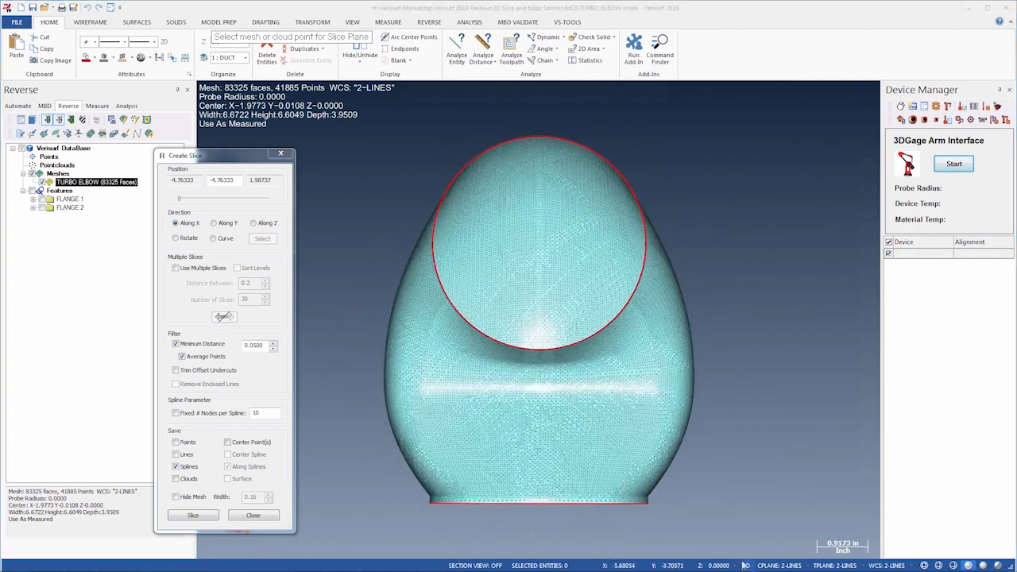
{"action": "left_click", "coordinate": [540, 406]}
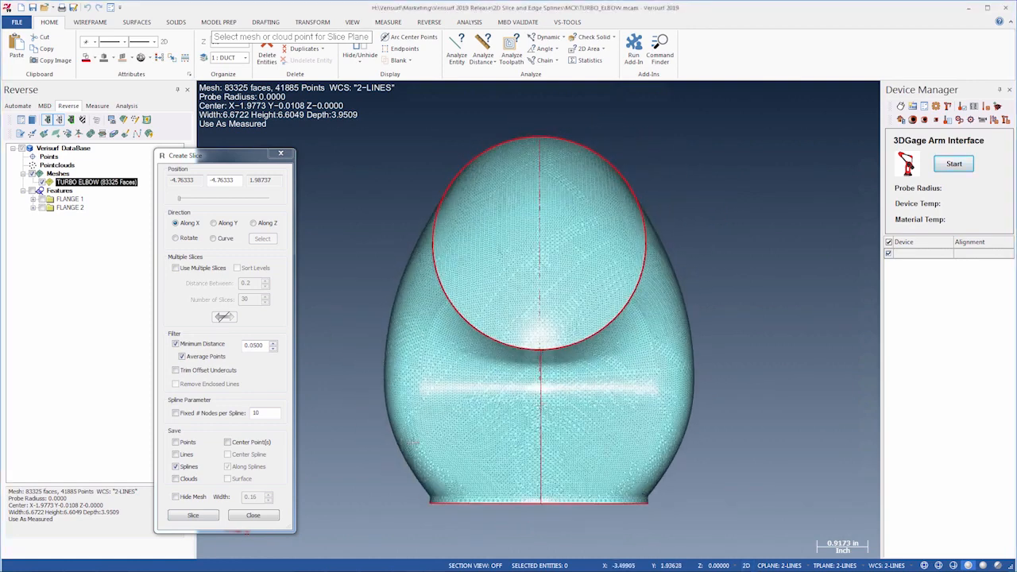
{"action": "left_click", "coordinate": [192, 515]}
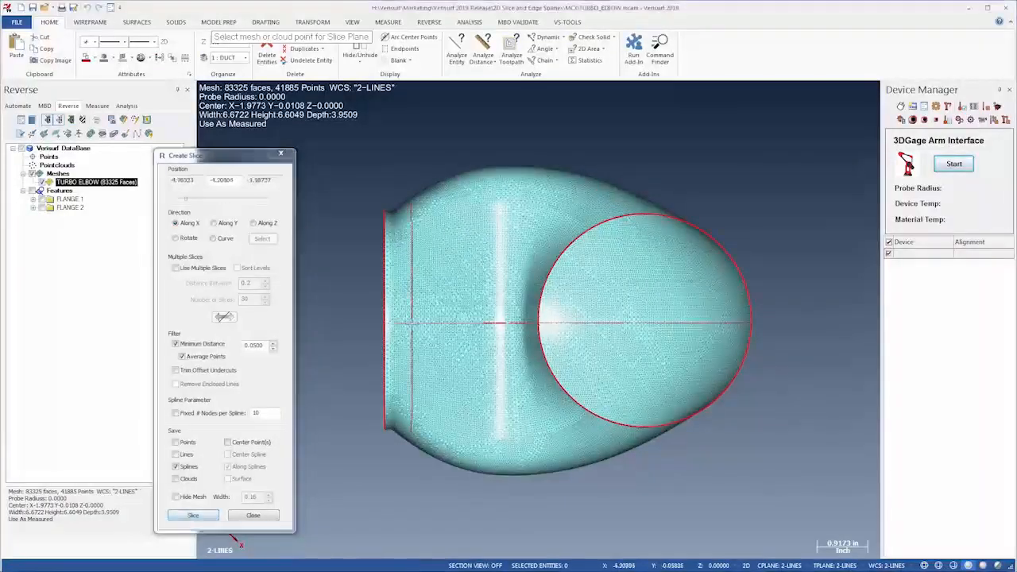
Step: Cut further spline slices at several positions along the elbow, and hide the TURBO ELBOW mesh
{"action": "left_click", "coordinate": [197, 515]}
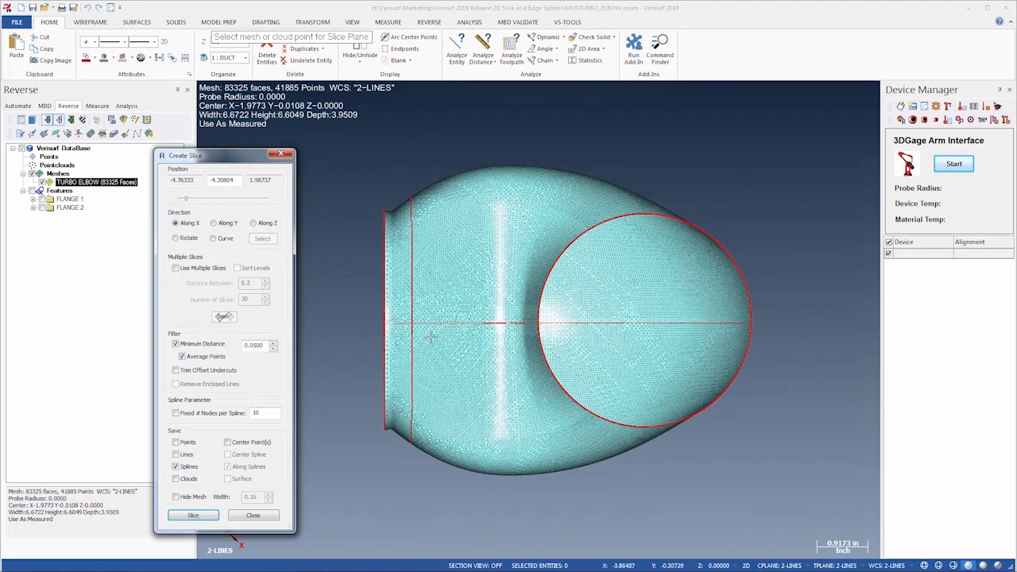
{"action": "left_click", "coordinate": [195, 516]}
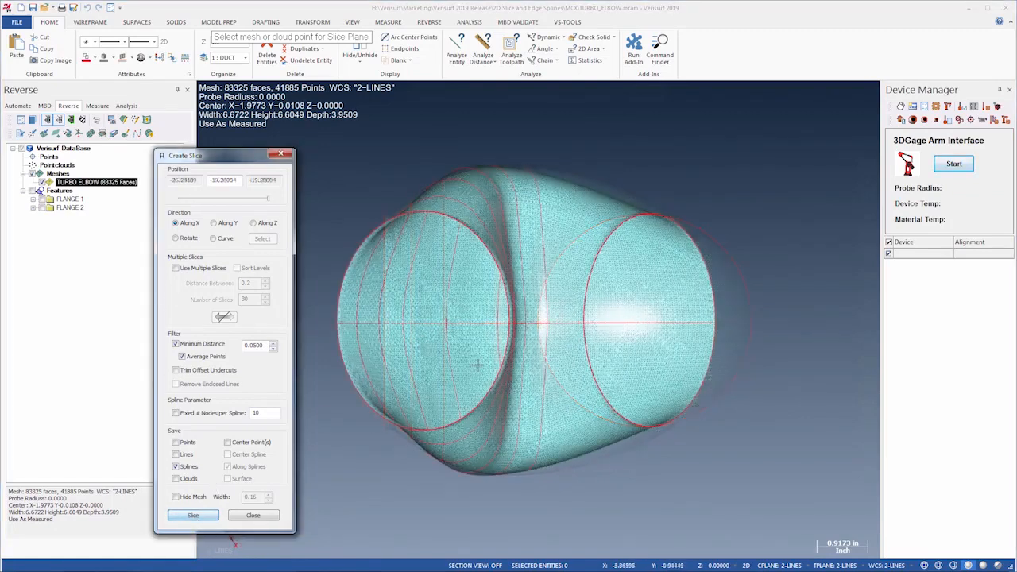
{"action": "left_click", "coordinate": [565, 321]}
{"action": "left_click", "coordinate": [197, 515]}
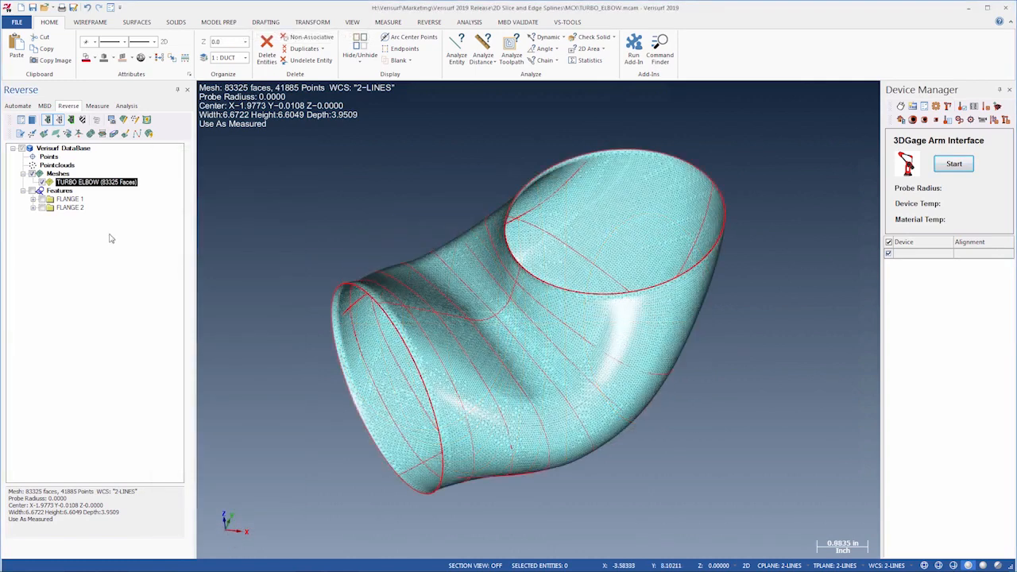
{"action": "left_click", "coordinate": [111, 238]}
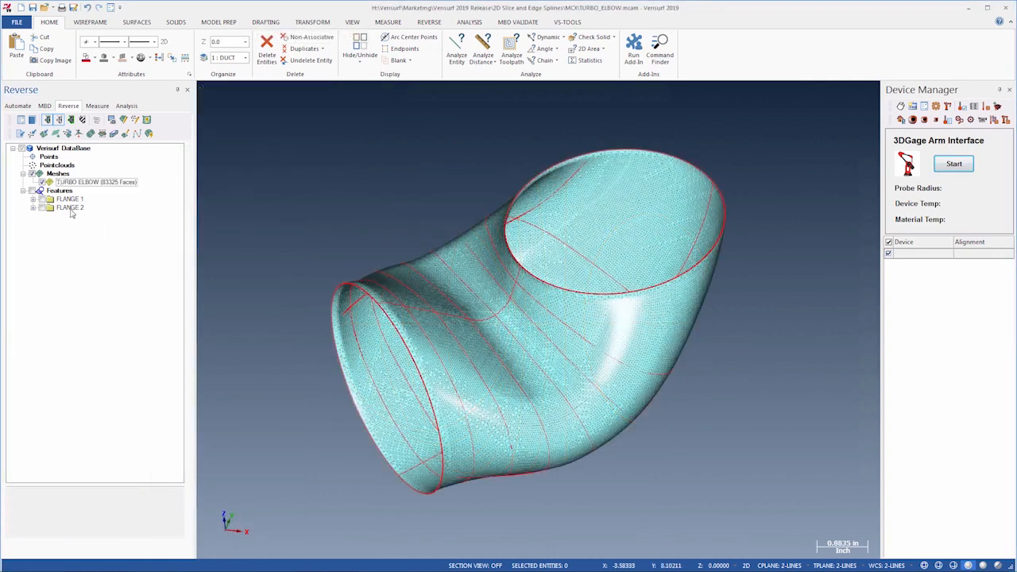
{"action": "left_click", "coordinate": [42, 181]}
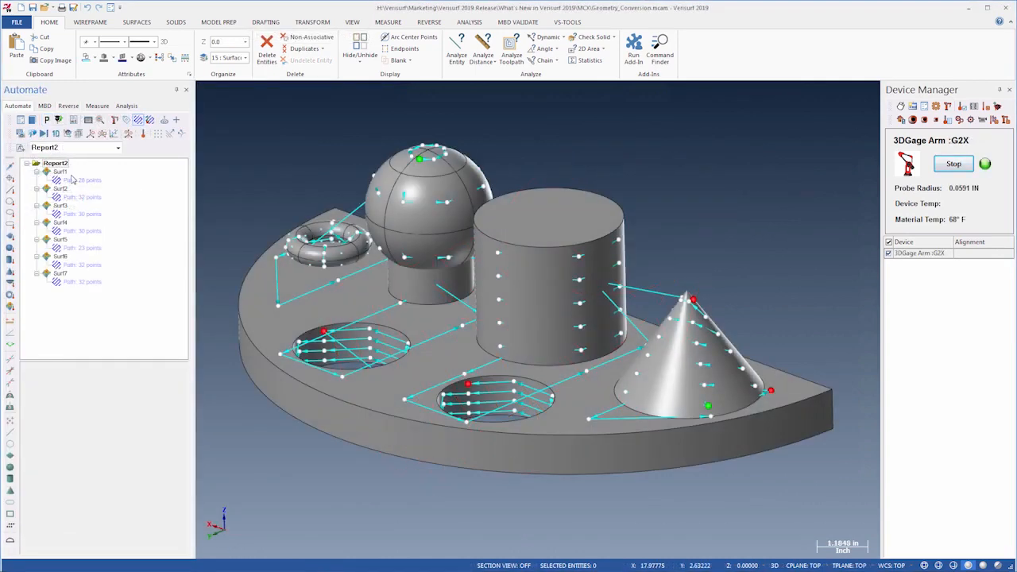
Step: Convert Surf1 to a torus and Surf2 to a sphere in Report2
{"action": "right_click", "coordinate": [64, 173]}
{"action": "mouse_move", "coordinate": [104, 306]}
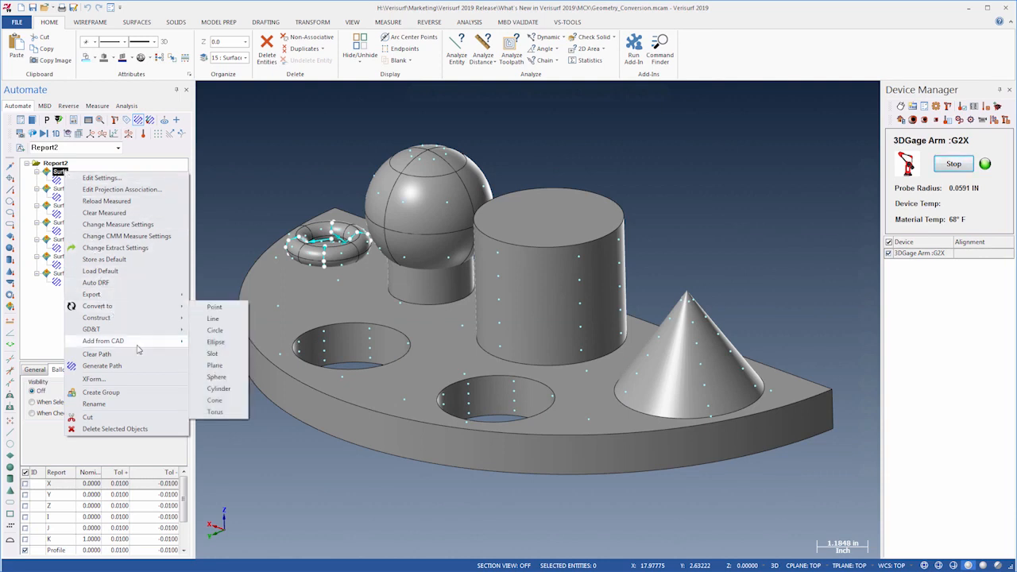
{"action": "left_click", "coordinate": [214, 413]}
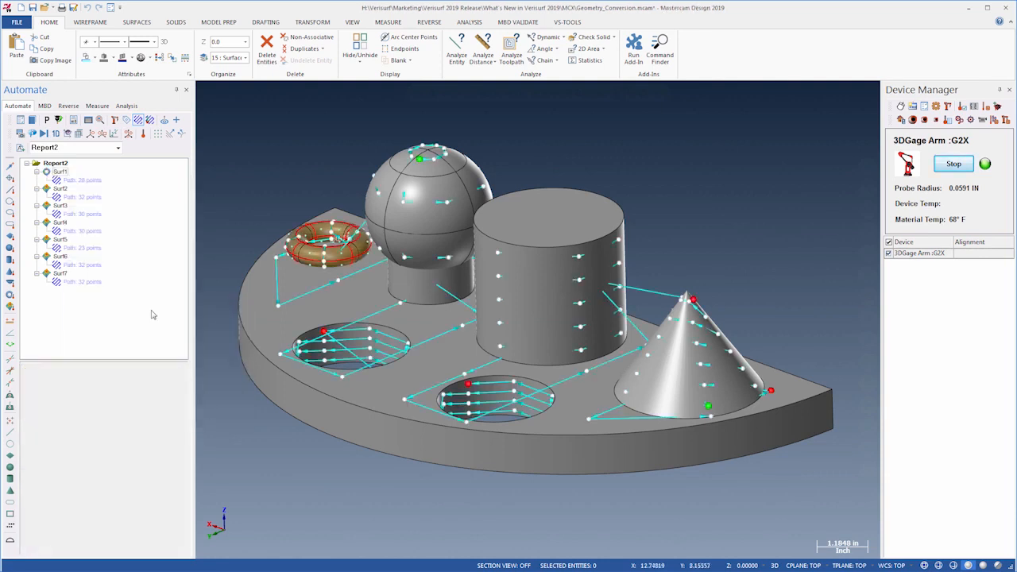
{"action": "right_click", "coordinate": [64, 189]}
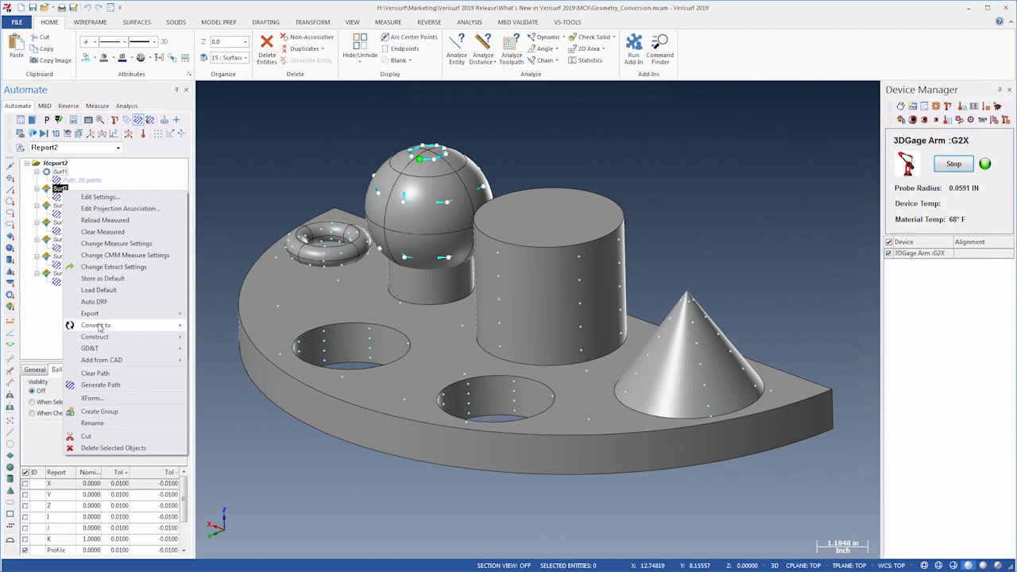
{"action": "mouse_move", "coordinate": [95, 325]}
{"action": "left_click", "coordinate": [214, 396]}
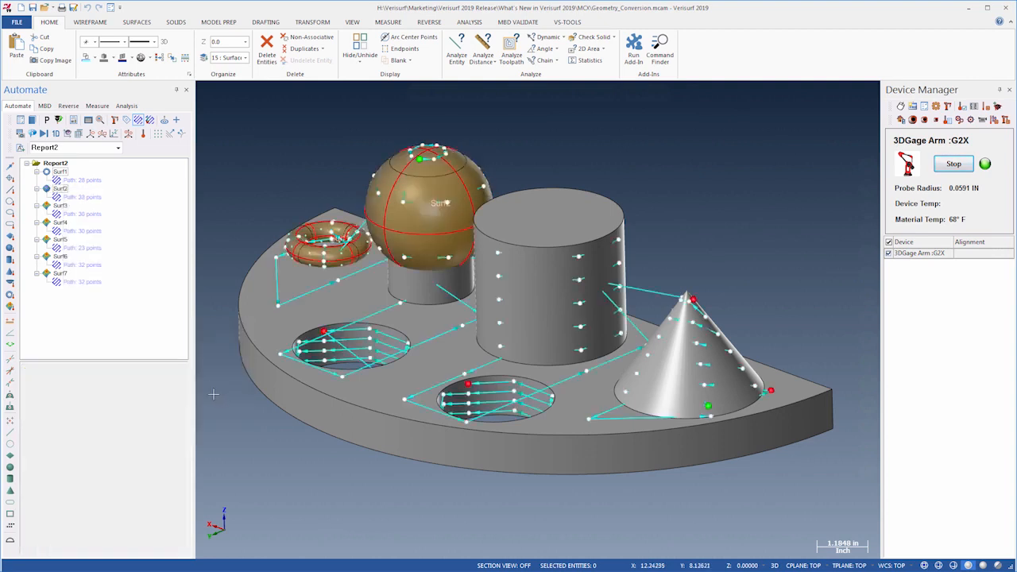
Step: Convert Surf3 to a cylinder and Surf4 to a cone in Report2
{"action": "right_click", "coordinate": [58, 205]}
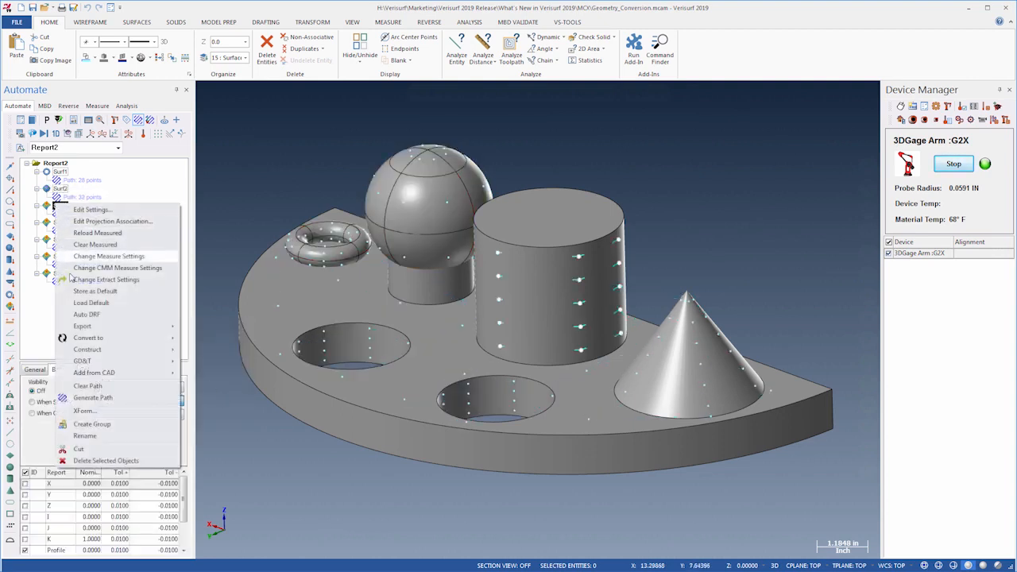
{"action": "mouse_move", "coordinate": [120, 338]}
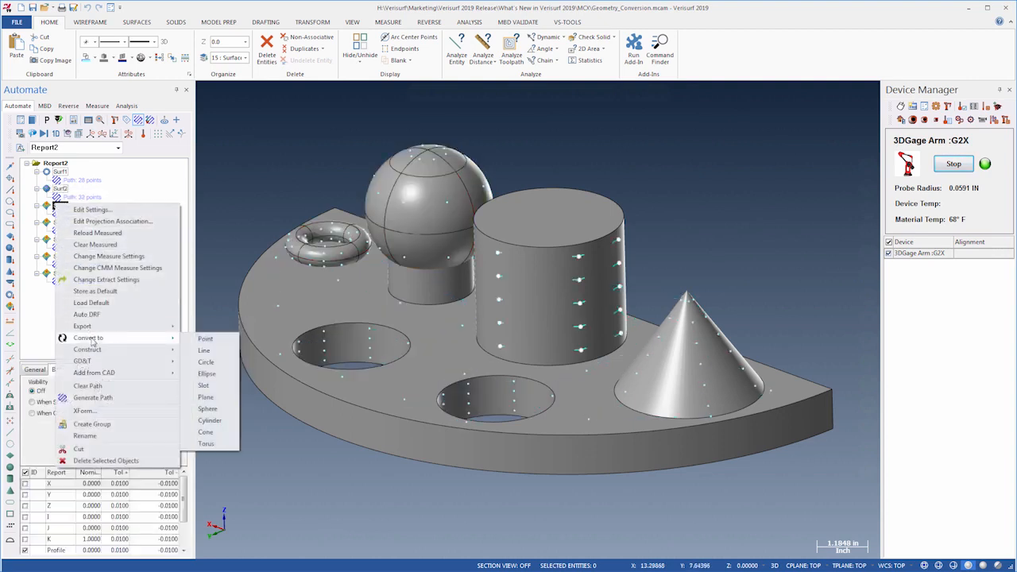
{"action": "left_click", "coordinate": [209, 420]}
{"action": "right_click", "coordinate": [58, 222]}
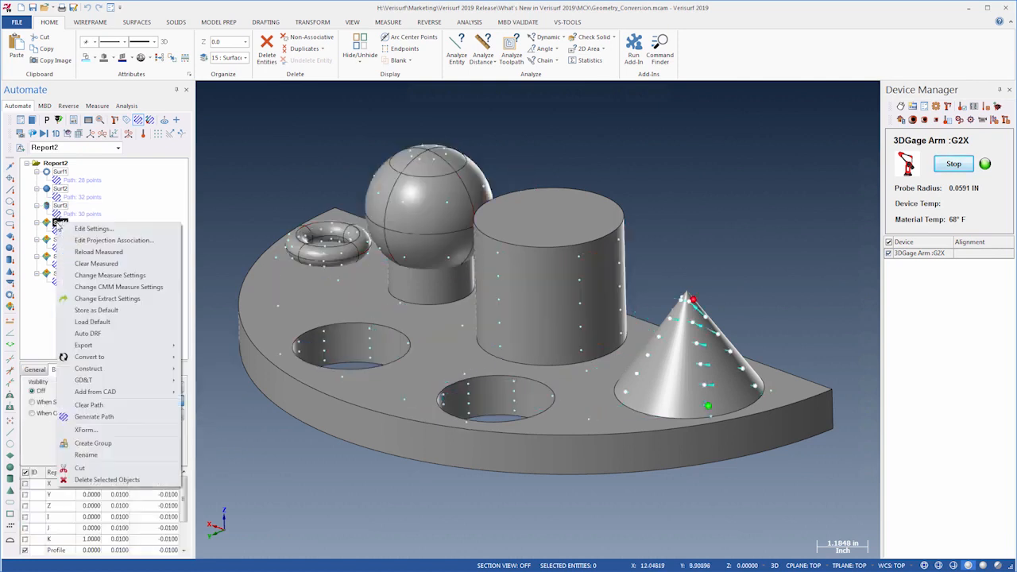
{"action": "mouse_move", "coordinate": [97, 362]}
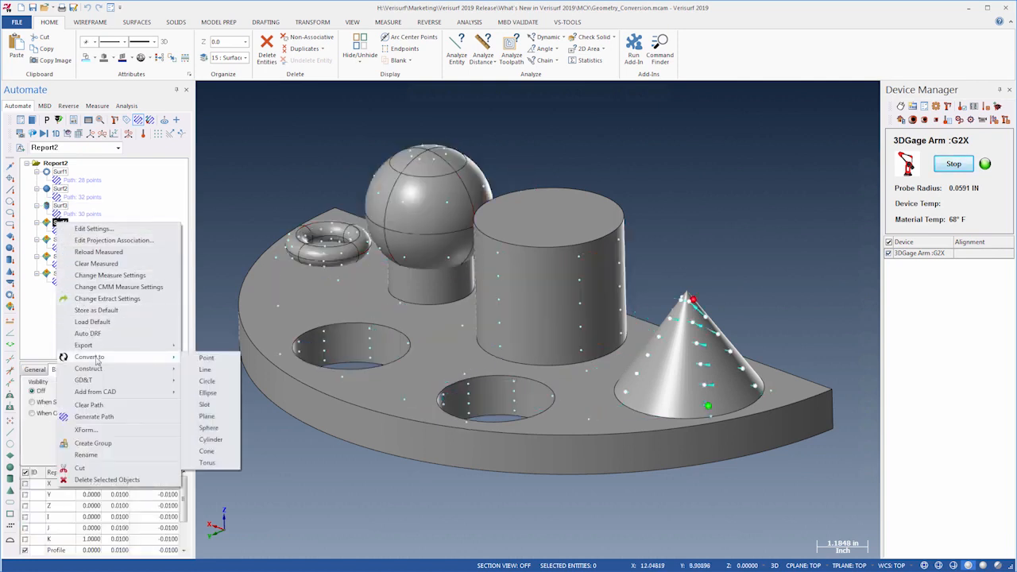
{"action": "left_click", "coordinate": [206, 450]}
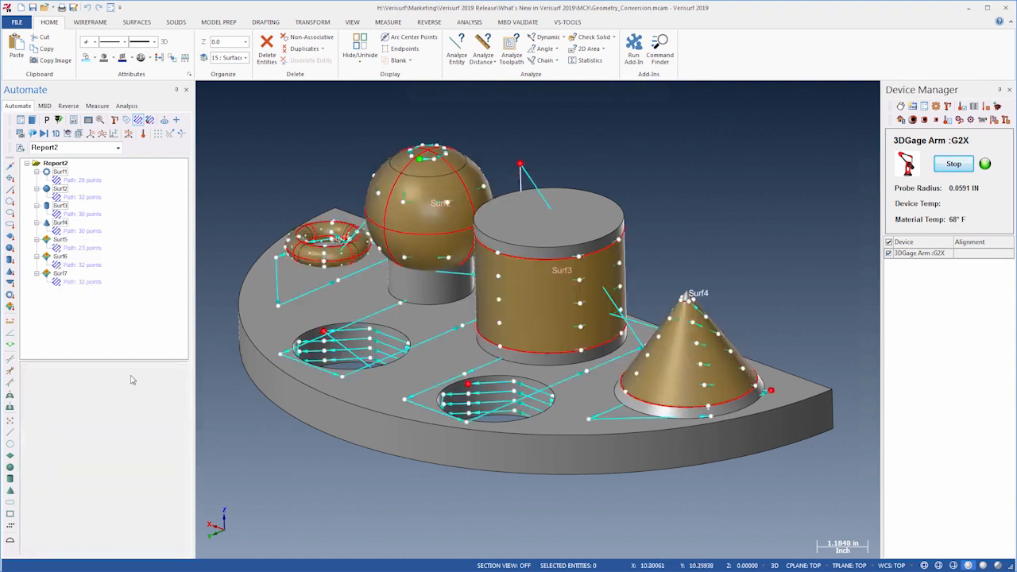
Step: Convert Surf5 to a plane in Report2
{"action": "left_click", "coordinate": [59, 239]}
{"action": "right_click", "coordinate": [59, 240]}
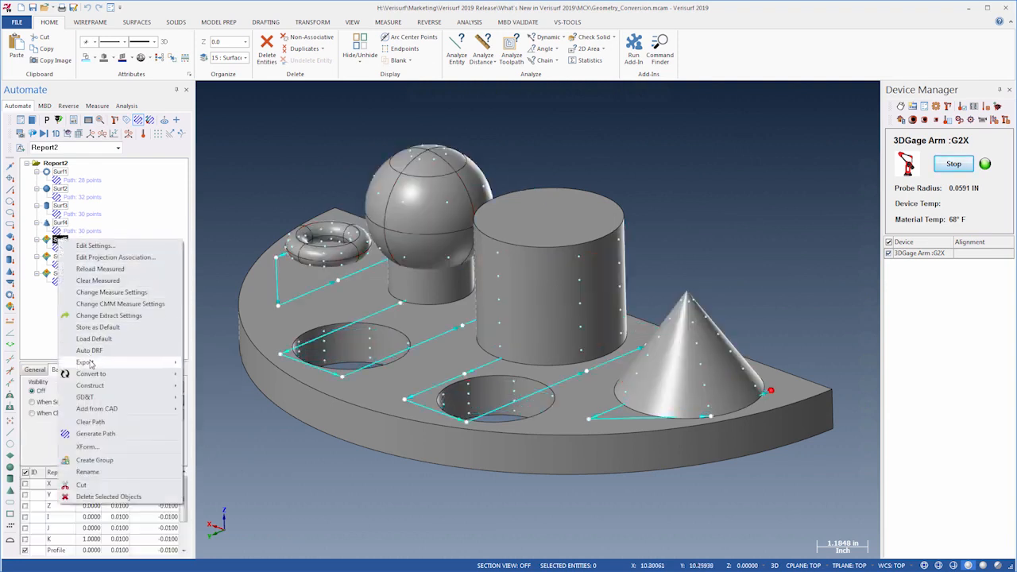
{"action": "mouse_move", "coordinate": [93, 374]}
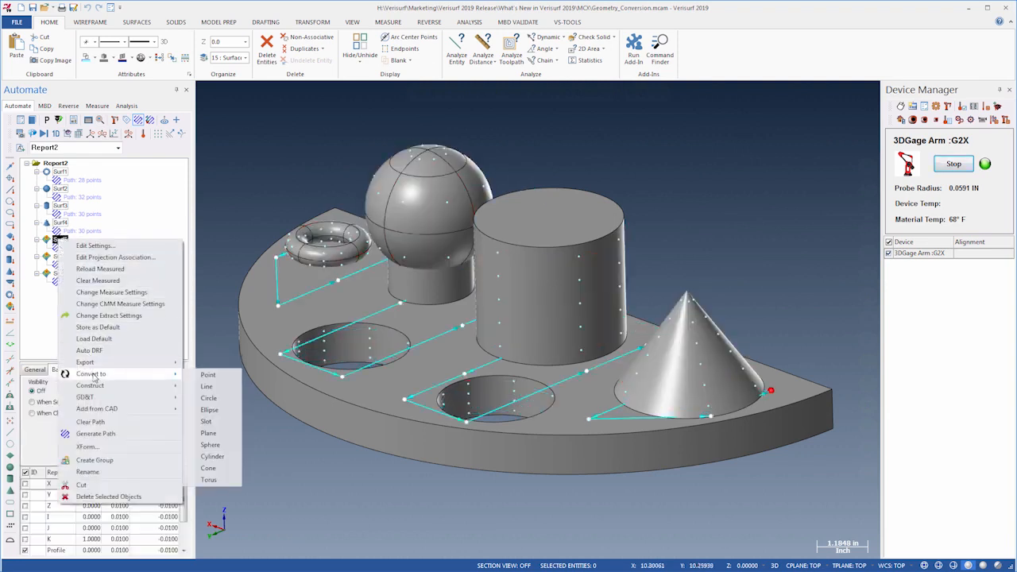
{"action": "left_click", "coordinate": [205, 433]}
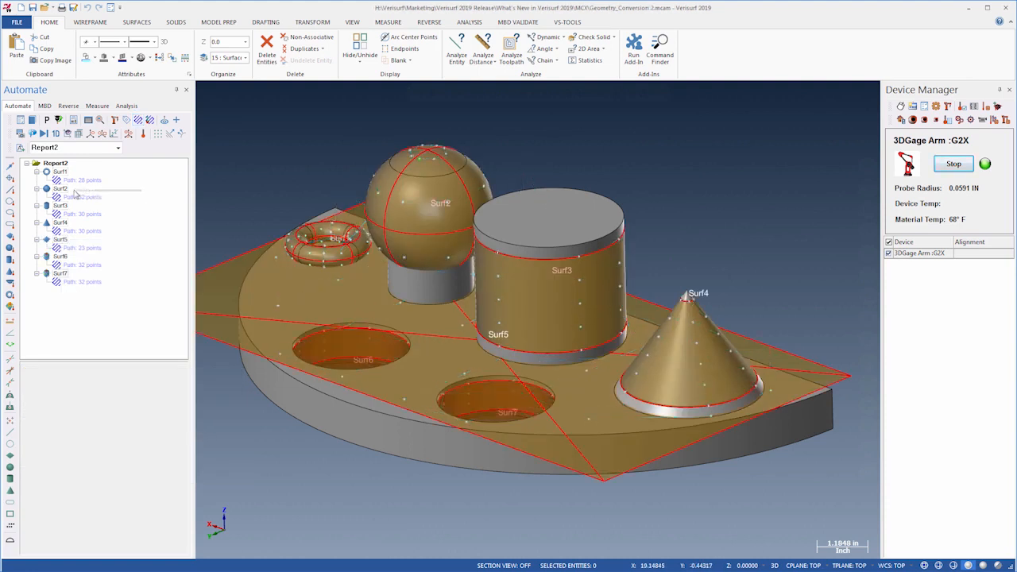
Step: Select Surf2, Surf3 and Surf4 together and take a report screenshot of the part with their result balloons
{"action": "left_click", "coordinate": [60, 188]}
{"action": "left_click", "coordinate": [60, 205], "text": "ctrl"}
{"action": "left_click", "coordinate": [60, 221], "text": "ctrl"}
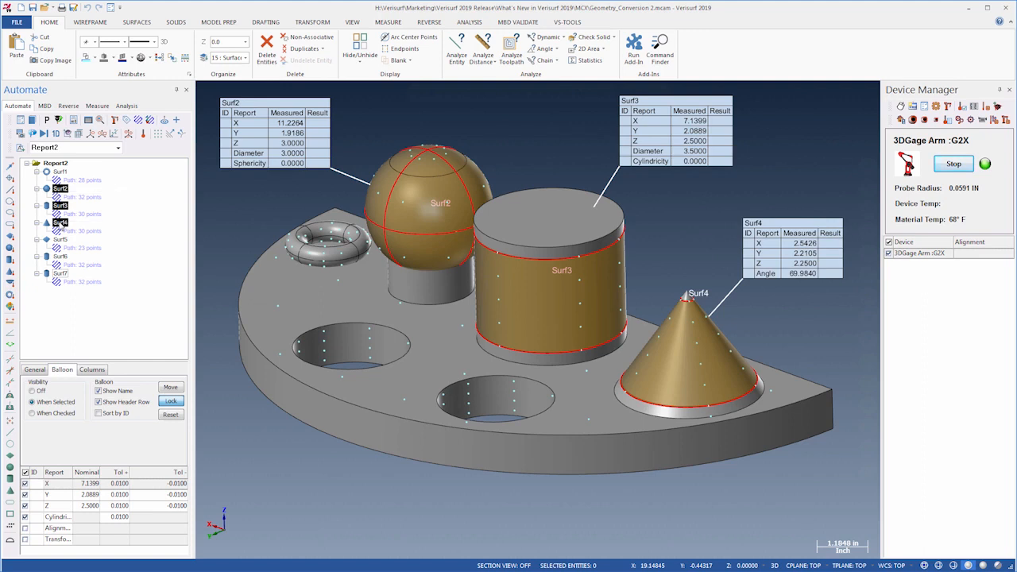
{"action": "left_click", "coordinate": [22, 134]}
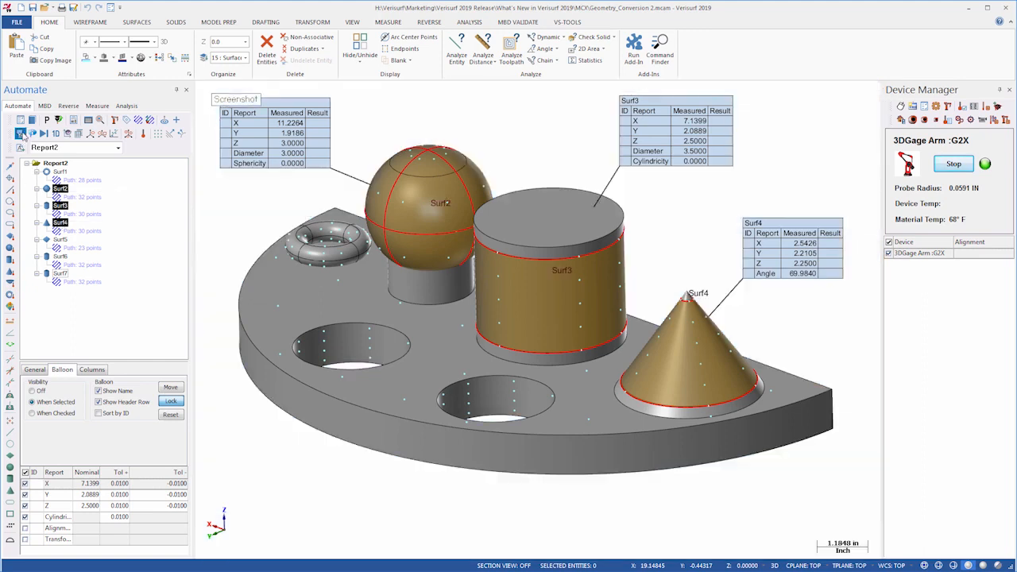
{"action": "scroll", "coordinate": [455, 317], "scroll_direction": "down", "scroll_amount": 2}
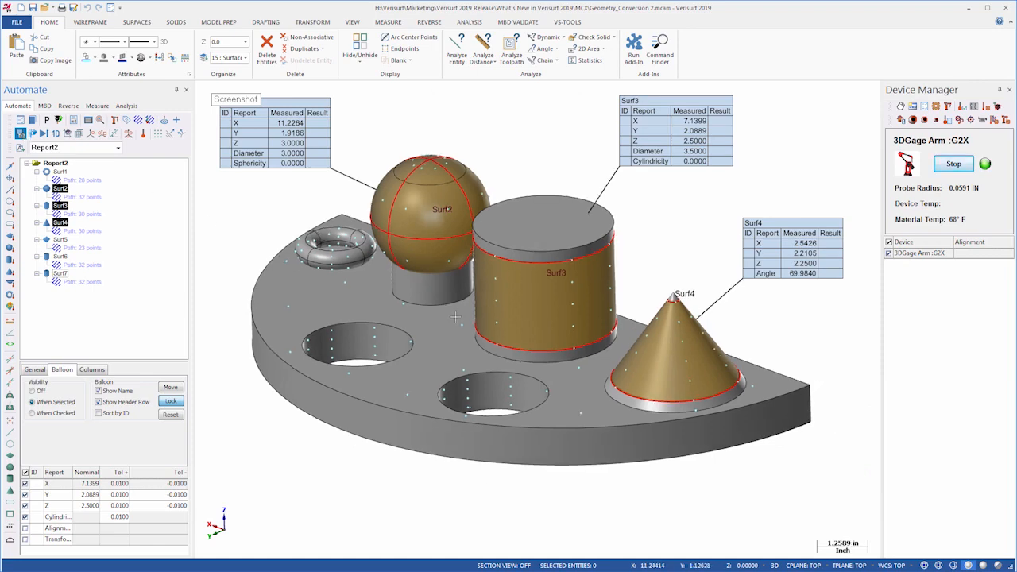
{"action": "left_click", "coordinate": [455, 316]}
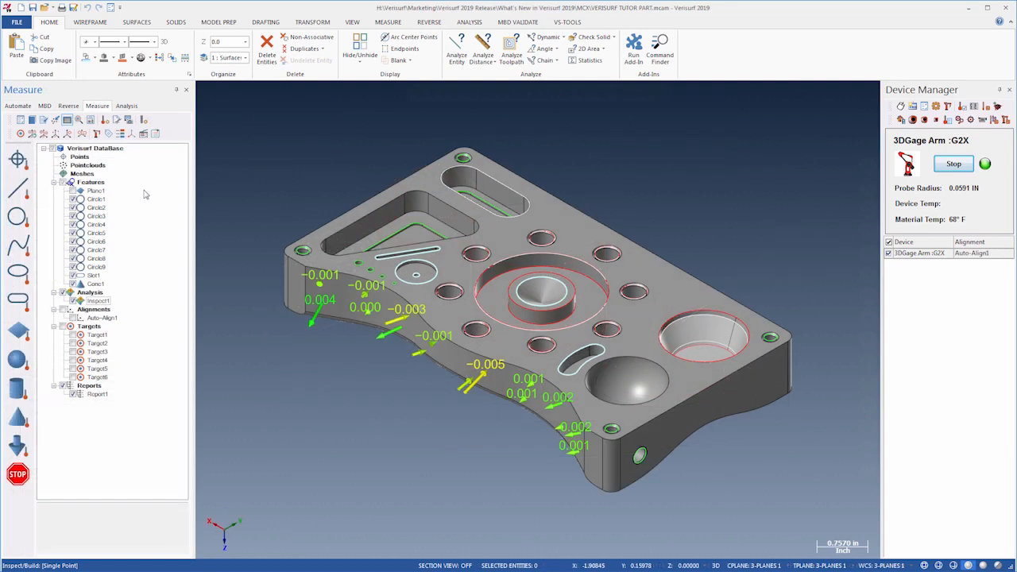
Step: Open Report1's PDF report settings and enable automatically adding analysis screenshots
{"action": "left_click", "coordinate": [91, 121]}
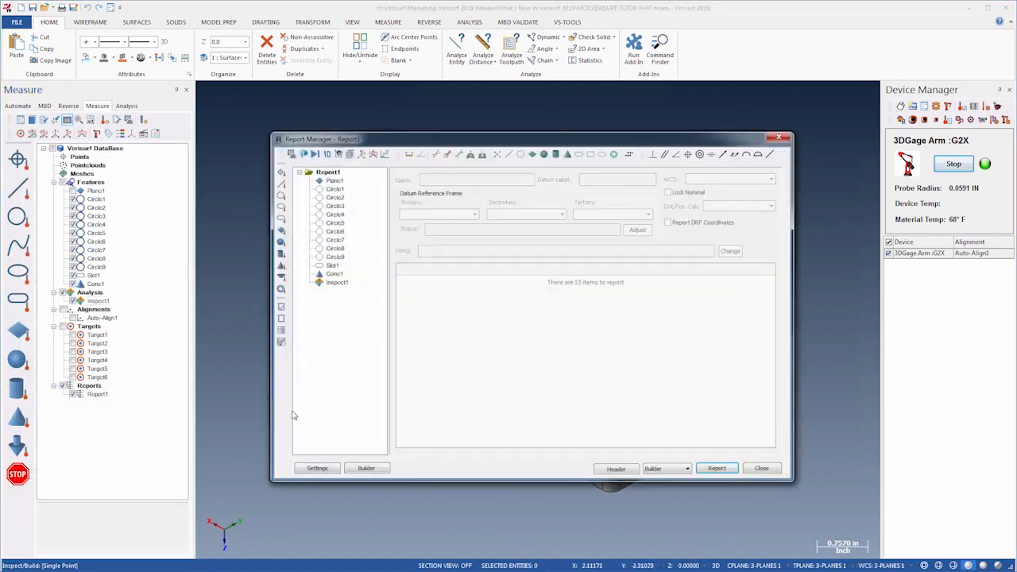
{"action": "left_click", "coordinate": [316, 469]}
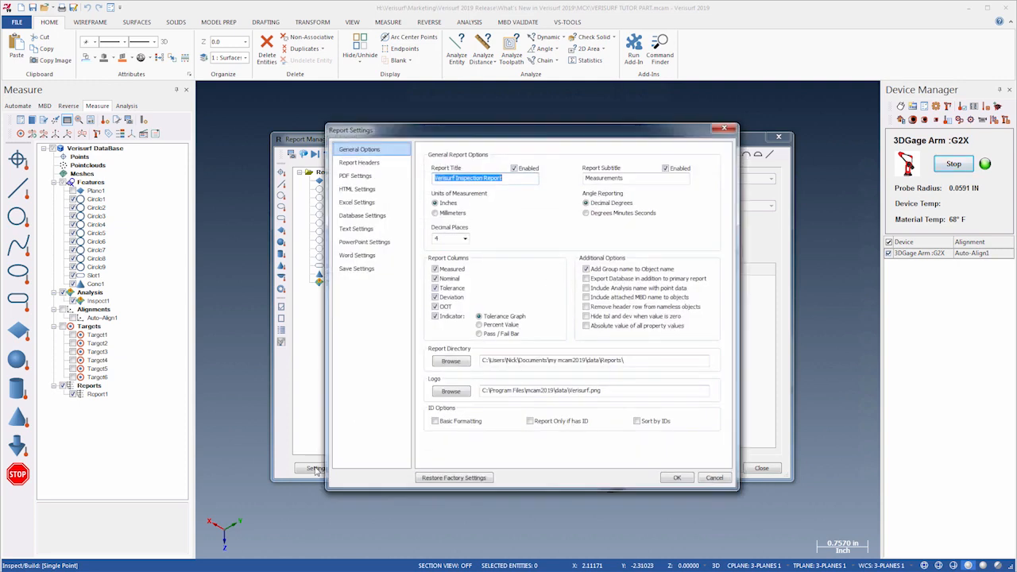
{"action": "left_click", "coordinate": [358, 178]}
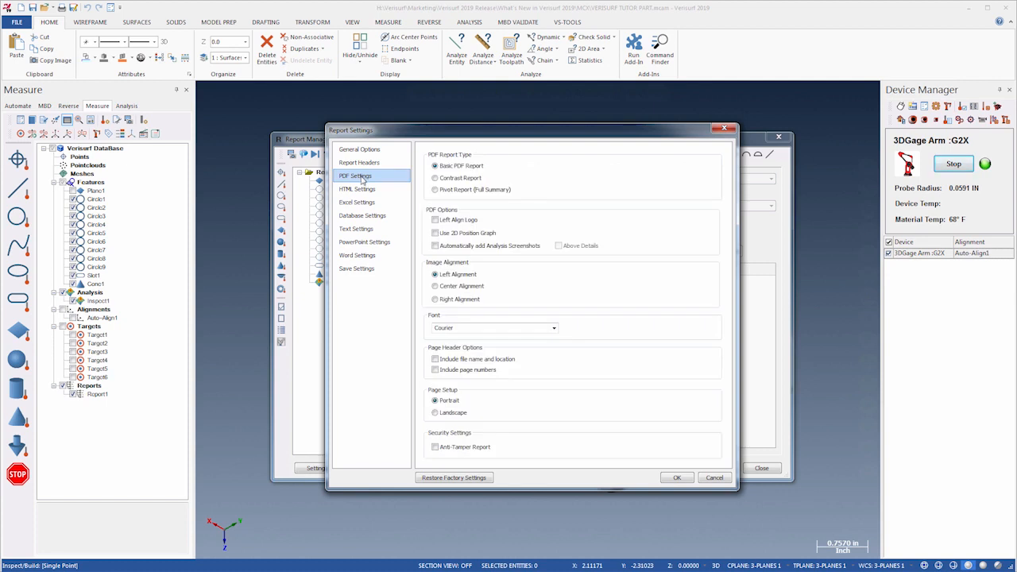
{"action": "left_click", "coordinate": [435, 246]}
{"action": "key", "text": "Return"}
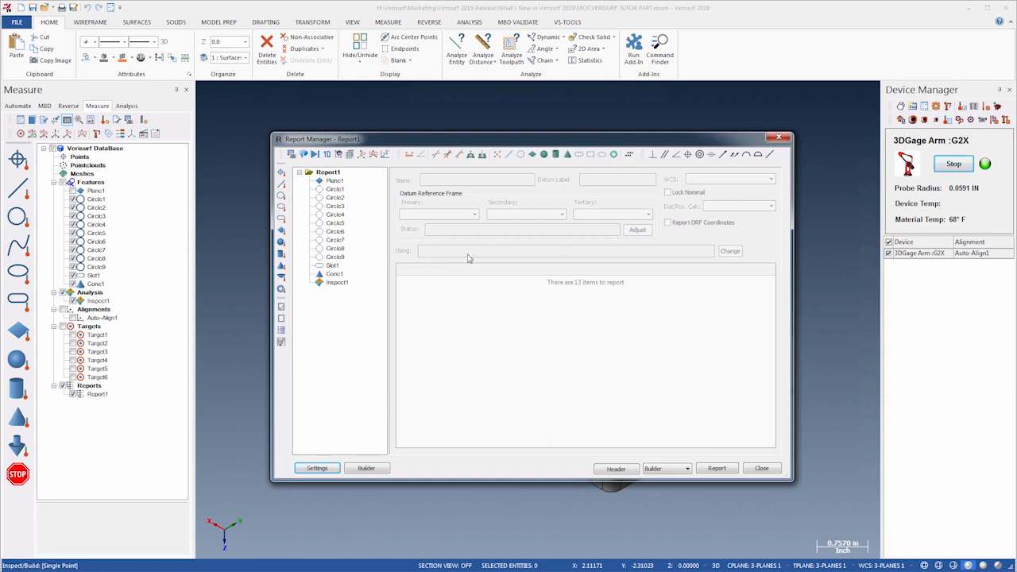
Step: Include the Half Angle property for Cone1 and the Summary for Inspect1 in Report1
{"action": "left_click", "coordinate": [337, 274]}
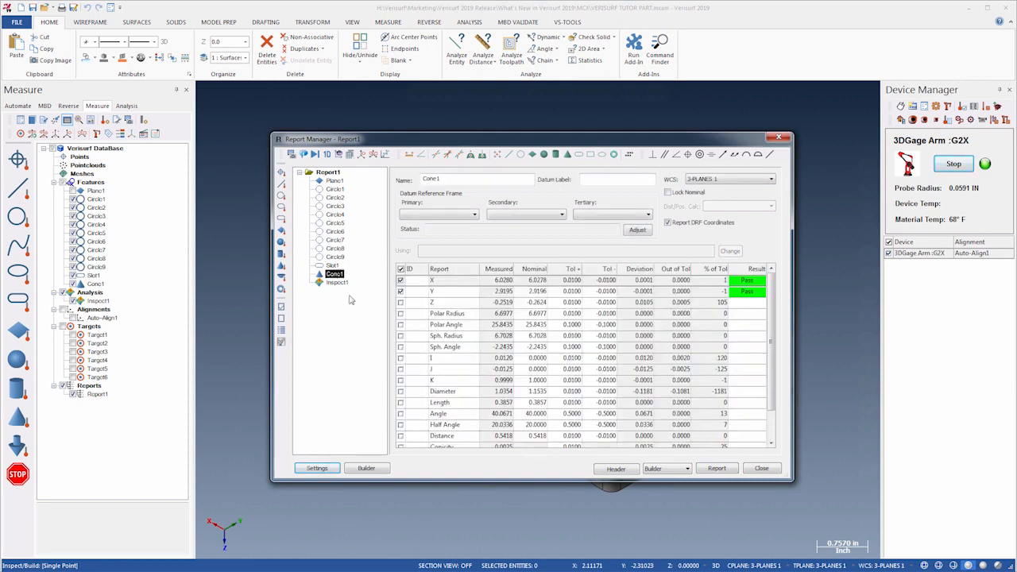
{"action": "left_click", "coordinate": [401, 425]}
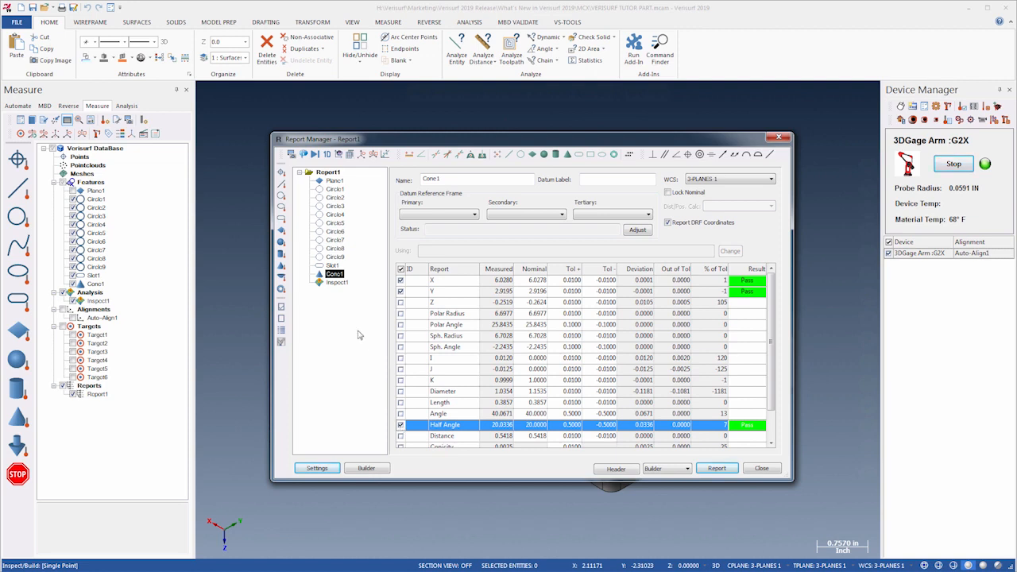
{"action": "left_click", "coordinate": [342, 282]}
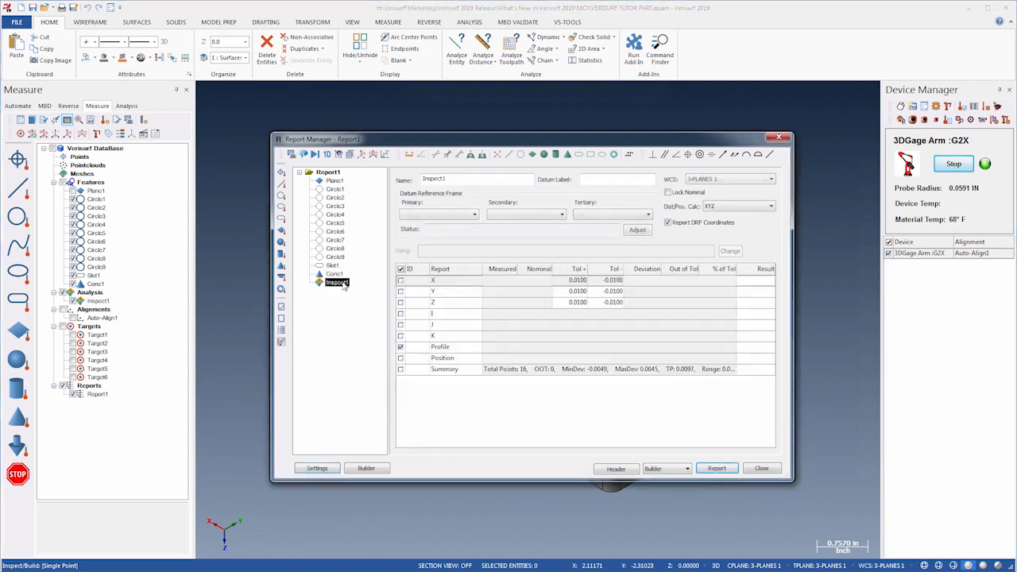
{"action": "left_click", "coordinate": [400, 370]}
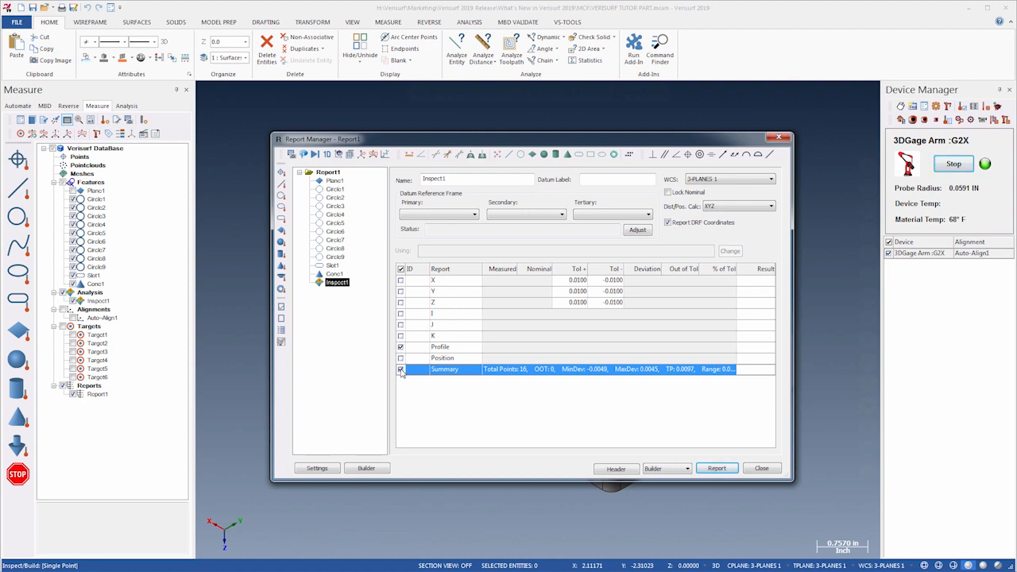
Step: Add a total runout tolerance to Cone1 in Report1 and show its properties
{"action": "left_click", "coordinate": [334, 274]}
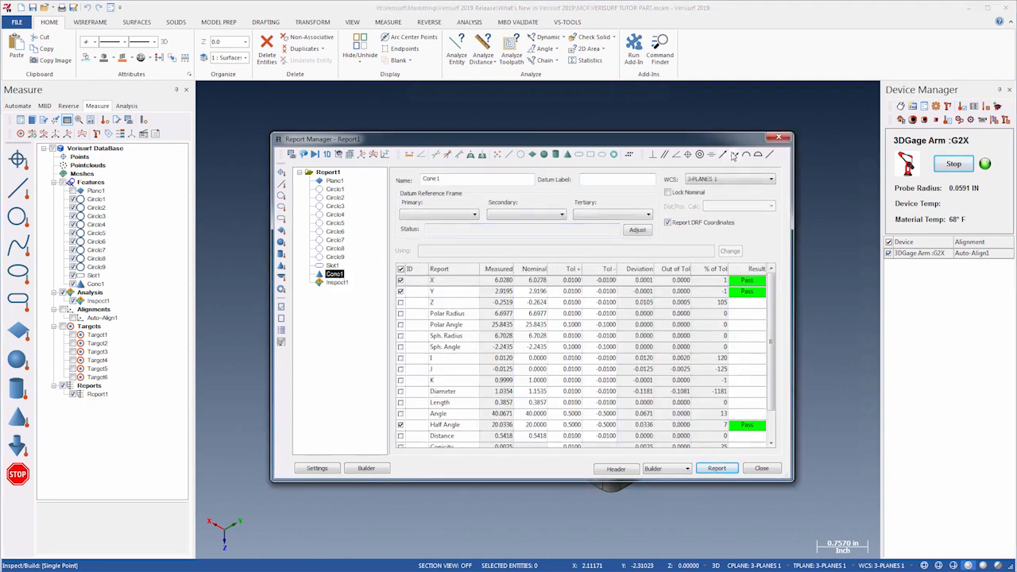
{"action": "left_click", "coordinate": [735, 156]}
{"action": "left_click", "coordinate": [344, 291]}
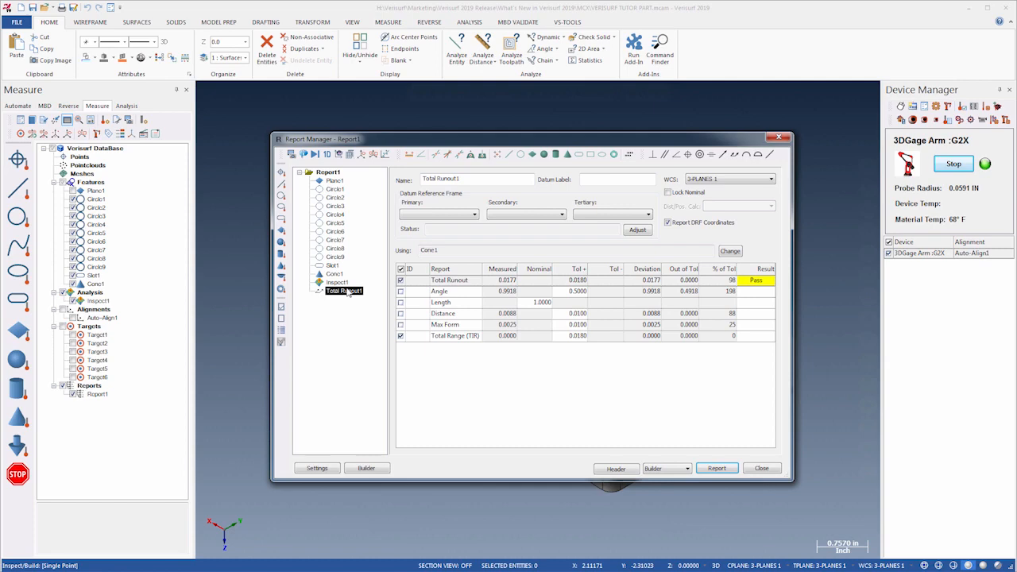
Step: Open Report1 in the Report Builder and use the add option of the custom object beneath the report title
{"action": "left_click_drag", "start_coordinate": [291, 447], "coordinate": [480, 174]}
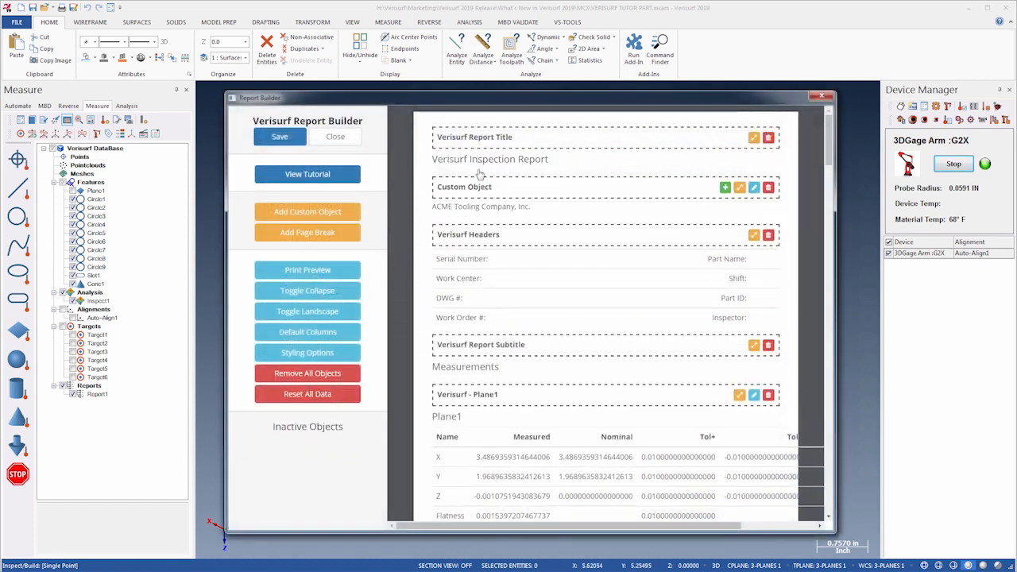
{"action": "left_click", "coordinate": [725, 191]}
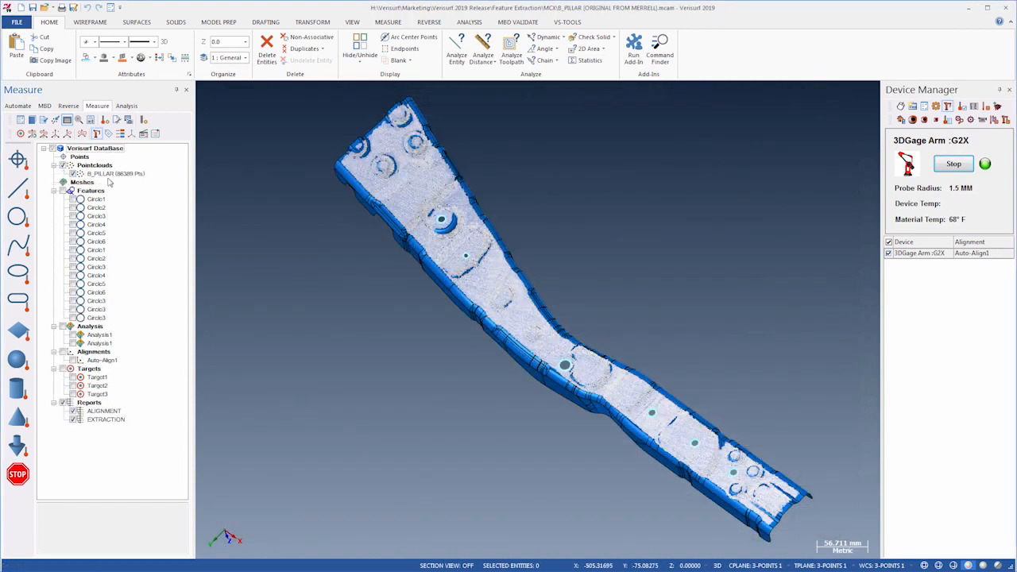
Step: Run the Global Register operation of the ALIGNMENT plan for the B_PILLAR point cloud
{"action": "left_click", "coordinate": [17, 106]}
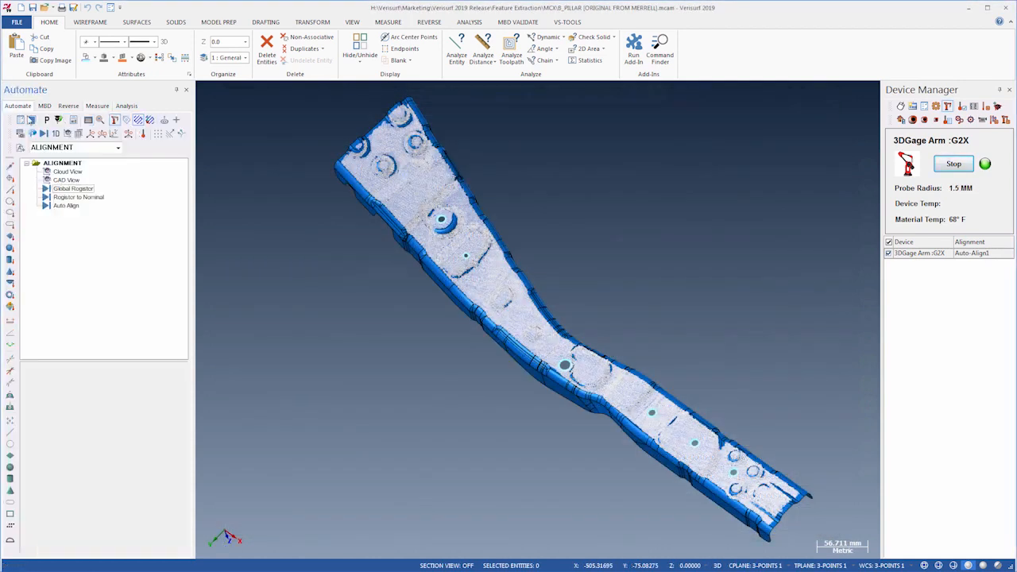
{"action": "left_click", "coordinate": [73, 188]}
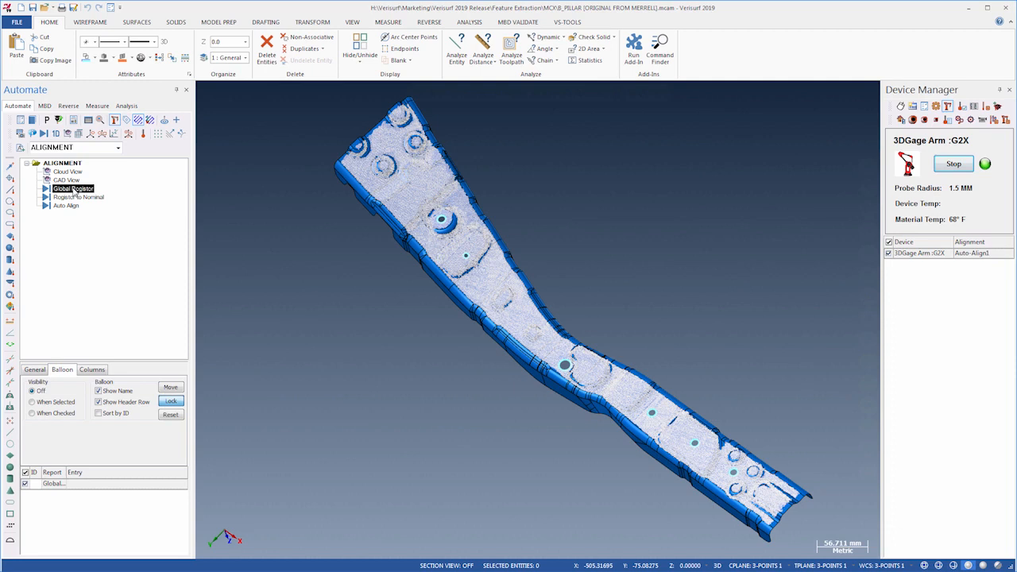
{"action": "double_click", "coordinate": [73, 189]}
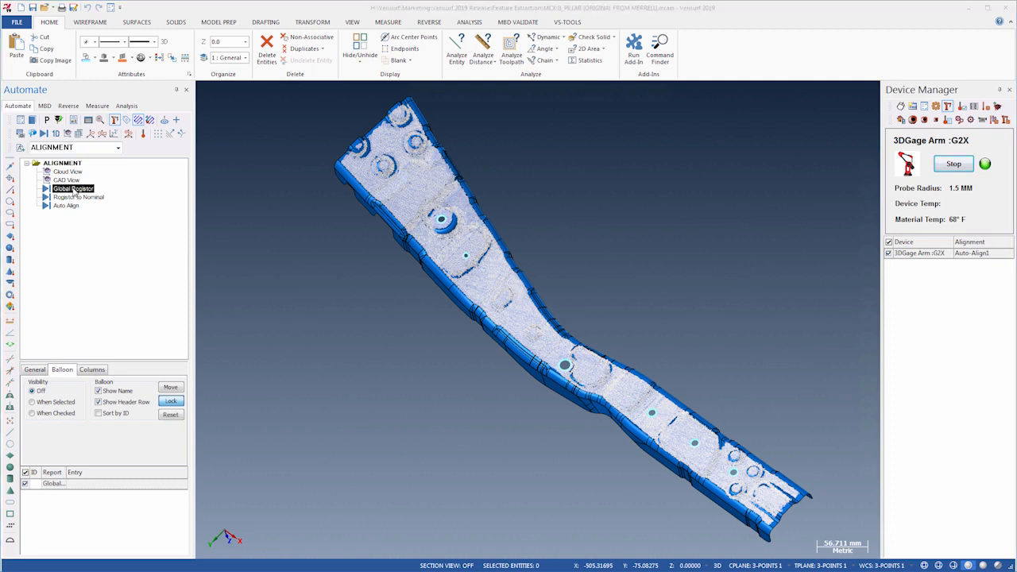
{"action": "left_click", "coordinate": [268, 247]}
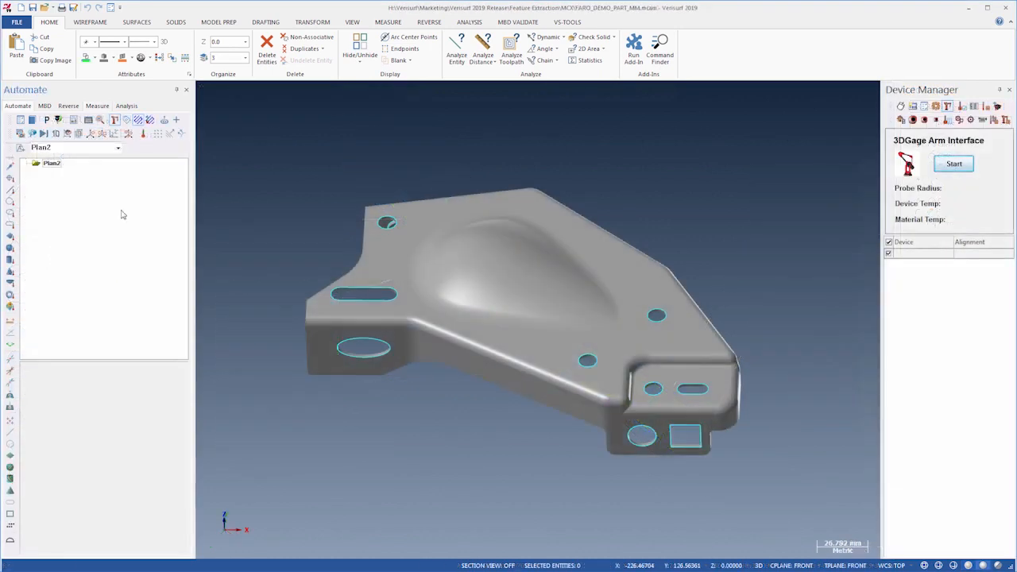
Step: Add the two slots, the ellipse and the square cutout from the CAD model to Plan2 as features
{"action": "right_click", "coordinate": [121, 214]}
{"action": "mouse_move", "coordinate": [142, 217]}
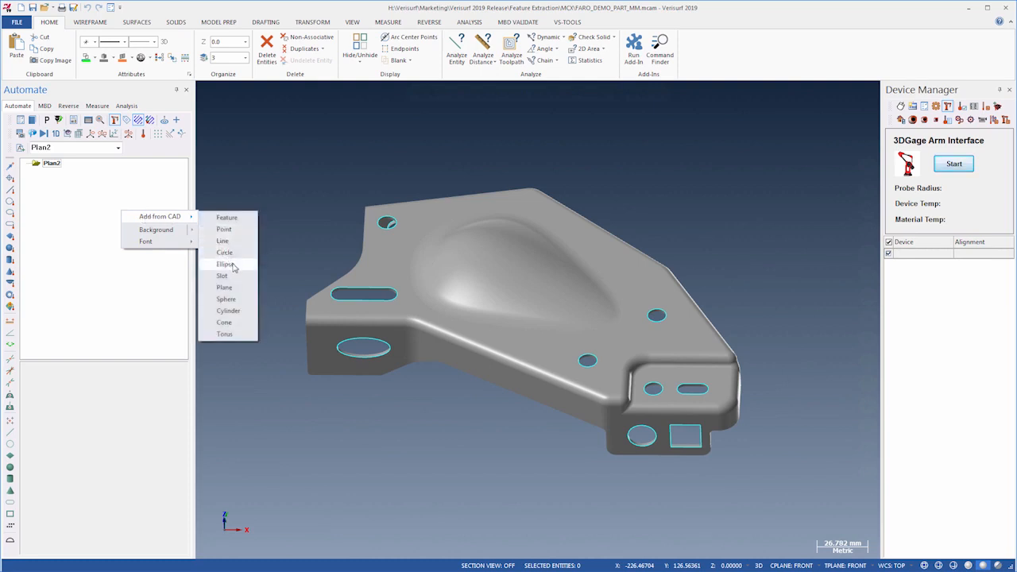
{"action": "left_click", "coordinate": [228, 217]}
{"action": "left_click", "coordinate": [364, 294]}
{"action": "left_click", "coordinate": [364, 339]}
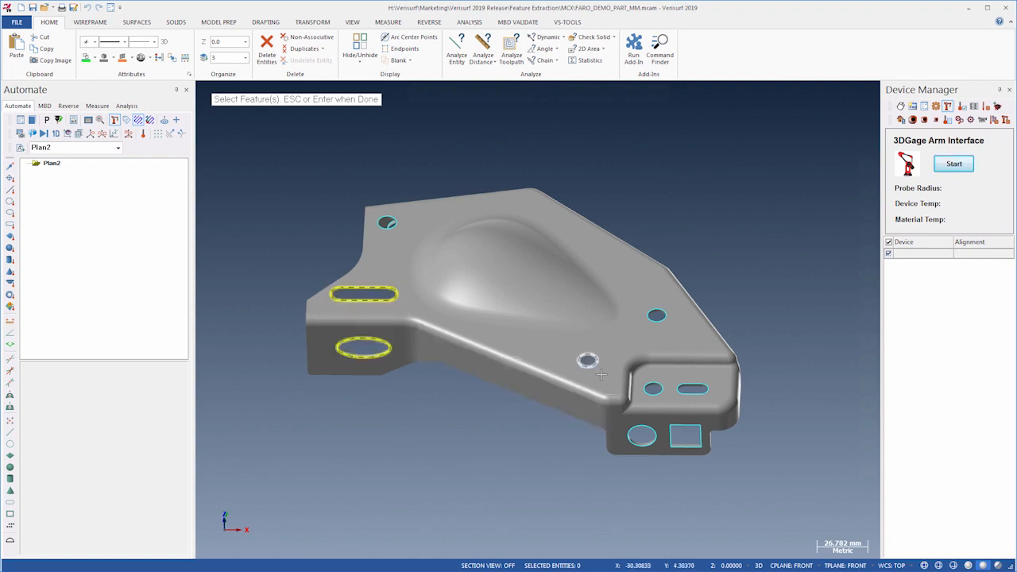
{"action": "left_click", "coordinate": [692, 388]}
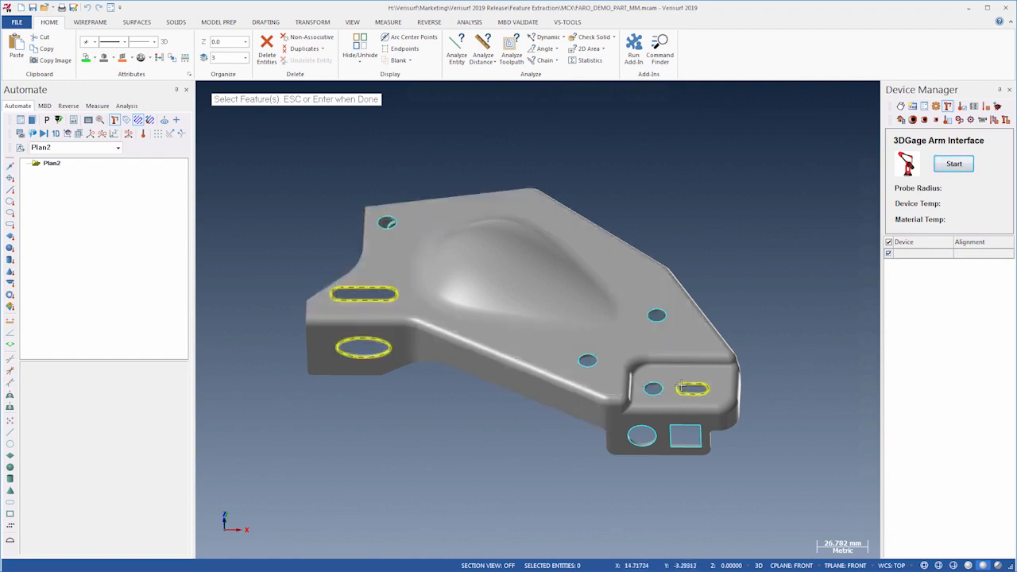
{"action": "left_click", "coordinate": [688, 423]}
{"action": "key", "text": "Return"}
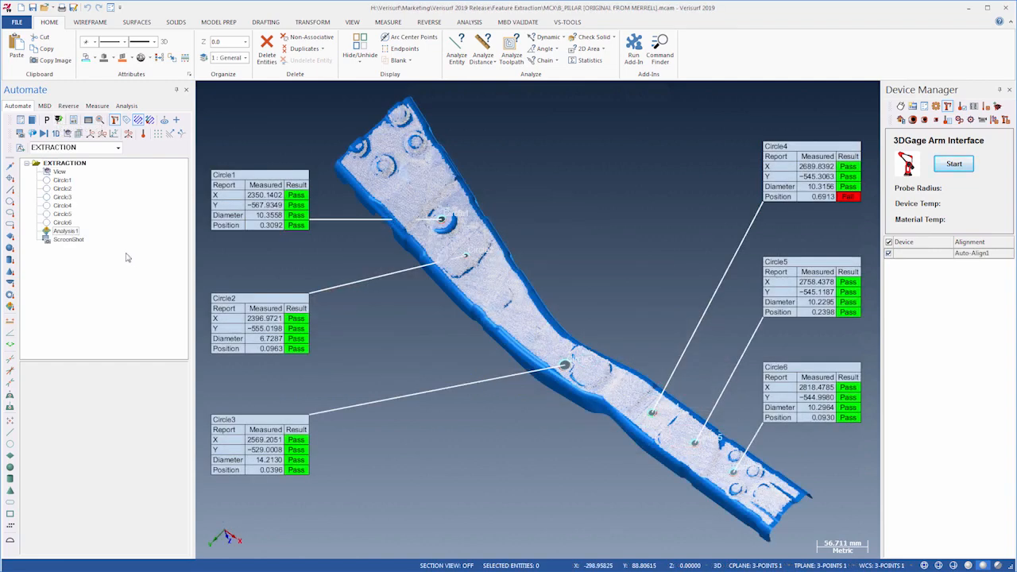
Step: Edit the projection association of Analysis1 in the EXTRACTION plan and clear its current selection
{"action": "right_click", "coordinate": [72, 232]}
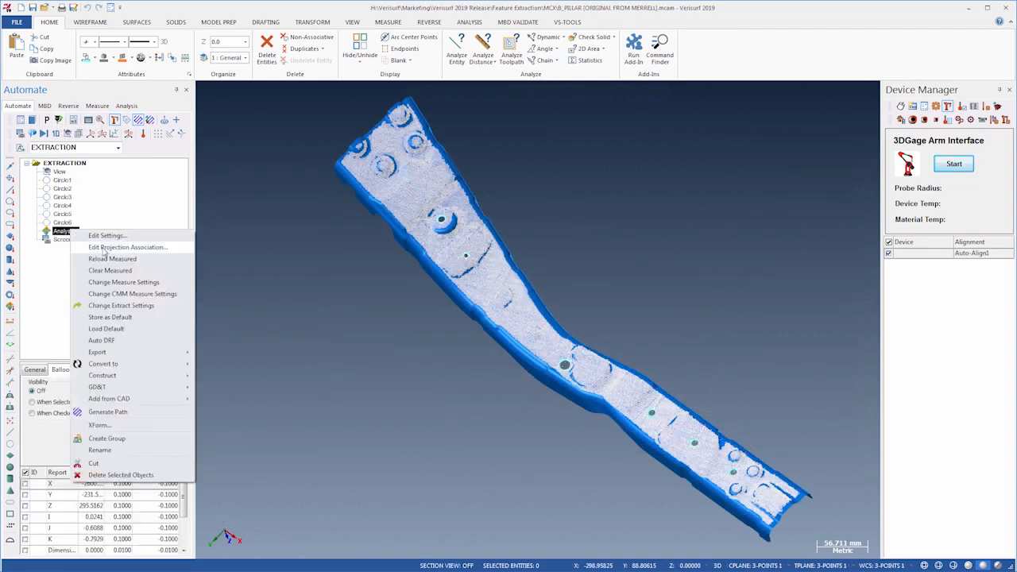
{"action": "left_click", "coordinate": [102, 252]}
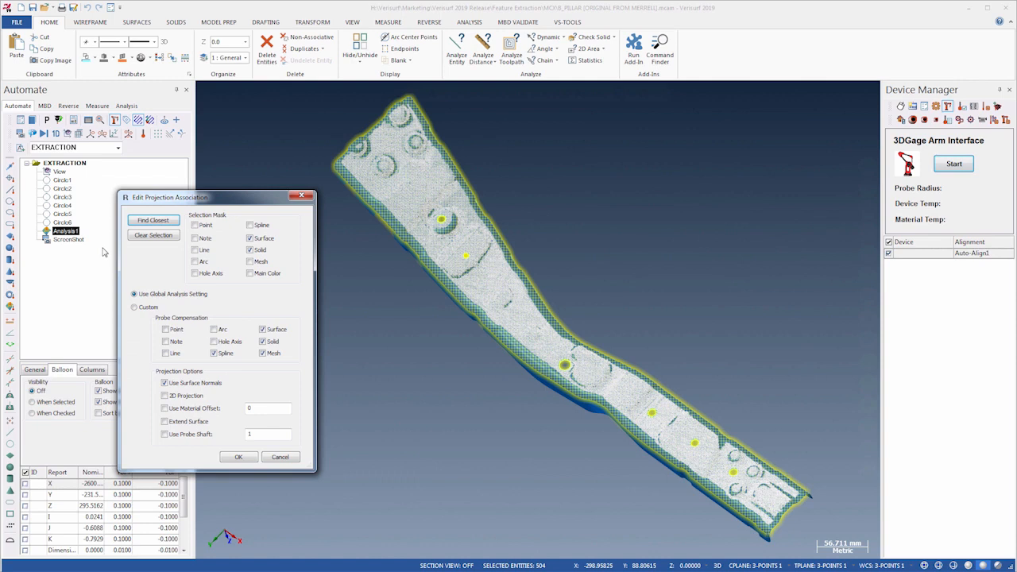
{"action": "left_click", "coordinate": [154, 236]}
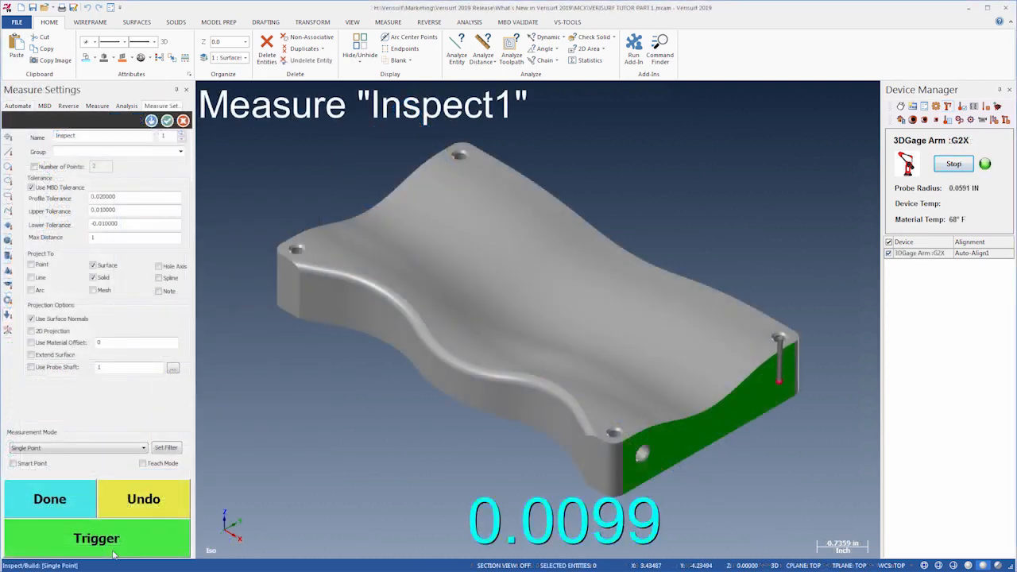
Step: Measure three single points along the side wall of the part for Inspect1
{"action": "left_click", "coordinate": [106, 544]}
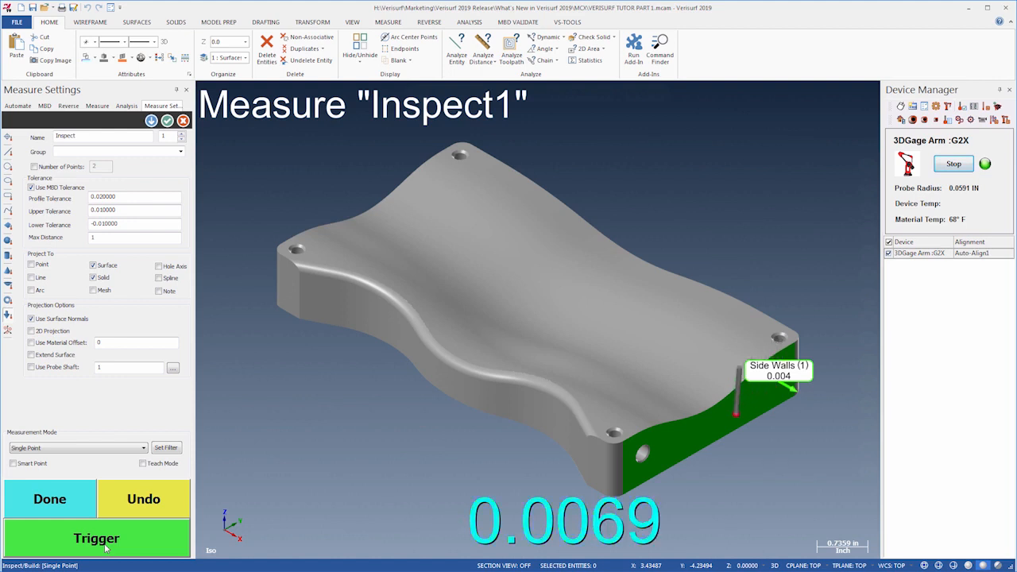
{"action": "left_click", "coordinate": [104, 546]}
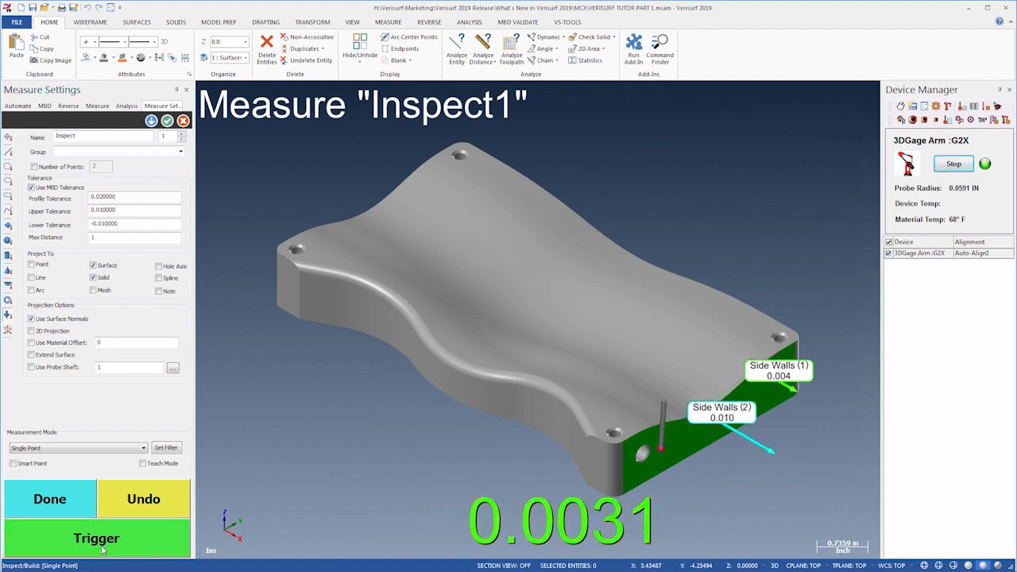
{"action": "left_click", "coordinate": [104, 546]}
Step: Measure five single points along the curved front face for Inspect1
{"action": "left_click", "coordinate": [100, 548]}
{"action": "left_click", "coordinate": [101, 548]}
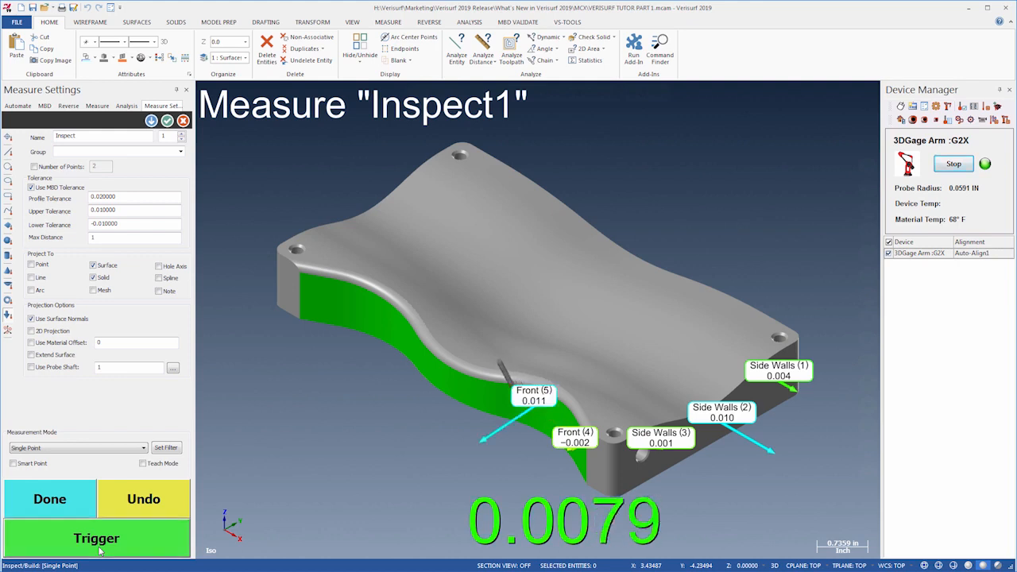
{"action": "left_click", "coordinate": [100, 548]}
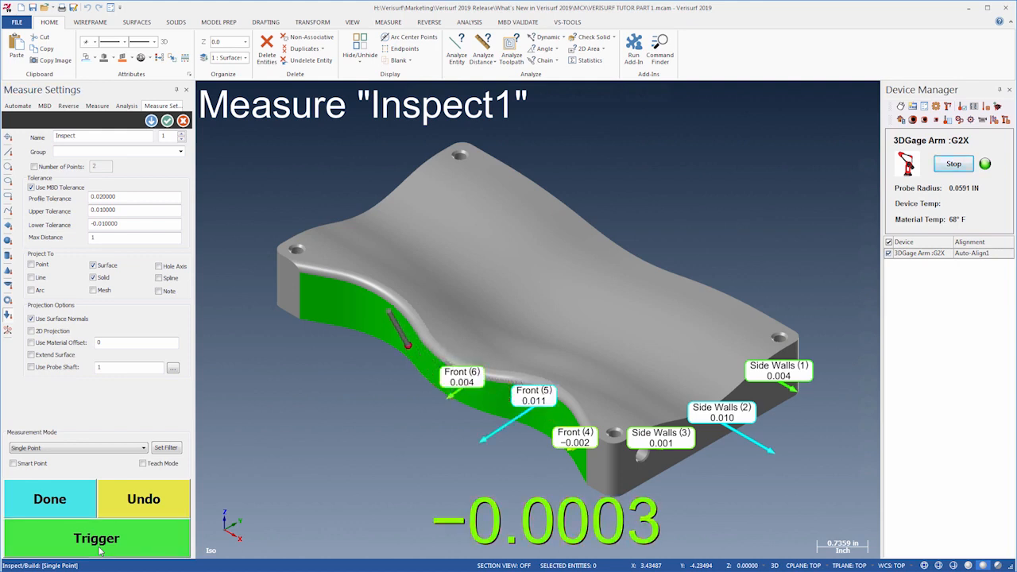
{"action": "left_click", "coordinate": [100, 548]}
{"action": "left_click", "coordinate": [100, 548]}
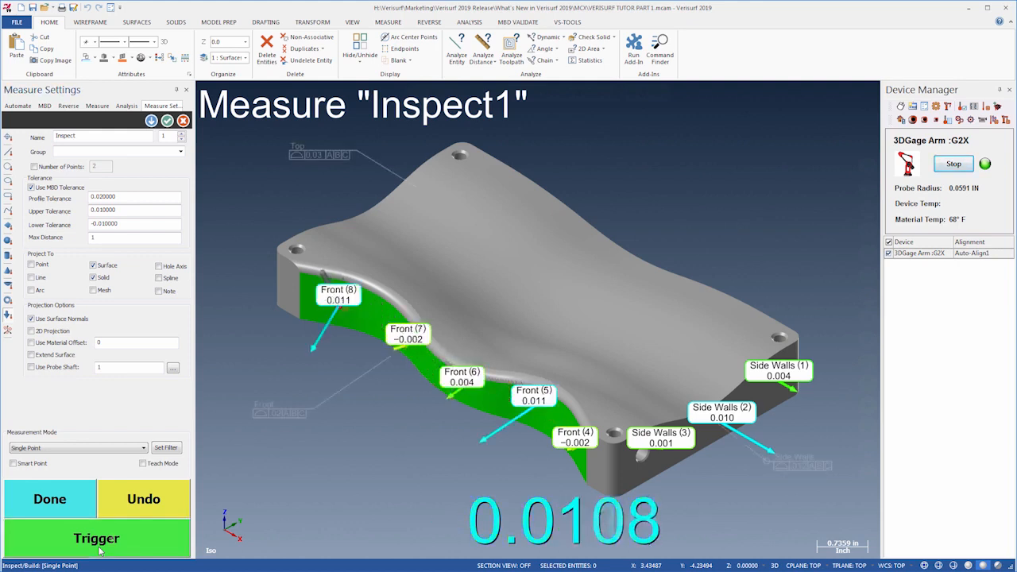
Step: Measure further single points across the top surface for Inspect1 and look through the measurements in the PDF report in Adobe Acrobat
{"action": "left_click", "coordinate": [112, 540]}
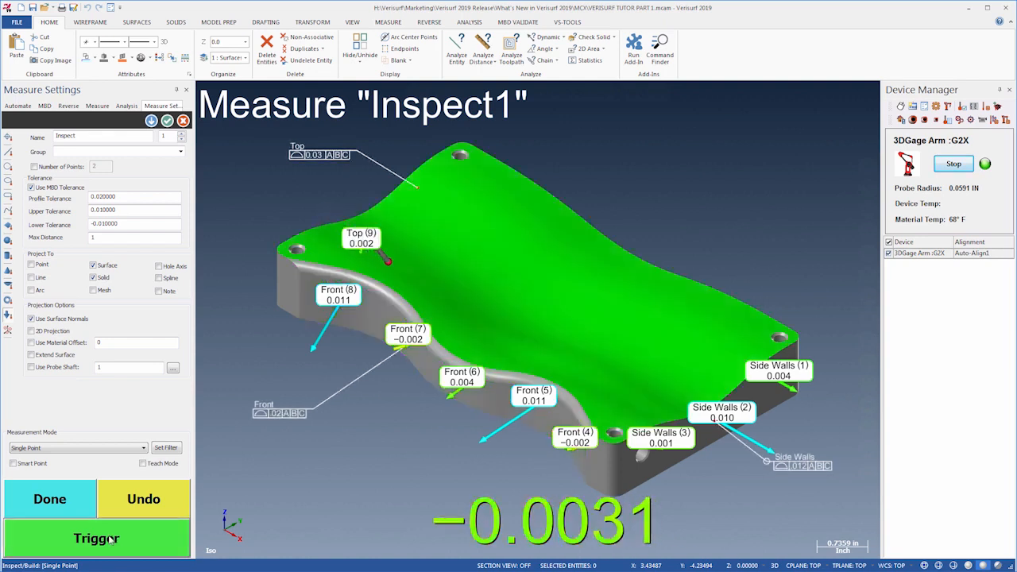
{"action": "left_click", "coordinate": [112, 540]}
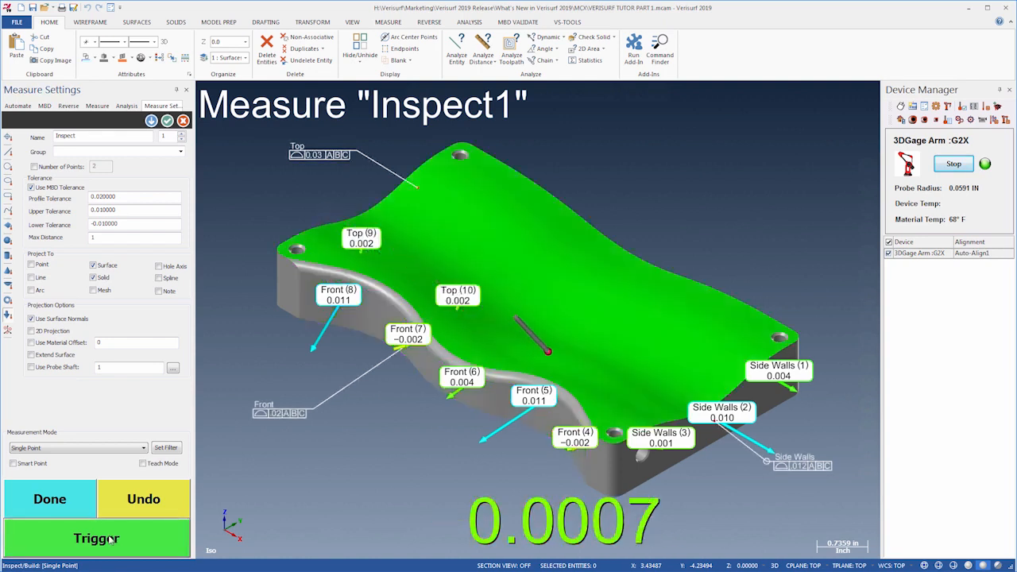
{"action": "left_click", "coordinate": [112, 540]}
{"action": "left_click", "coordinate": [112, 540]}
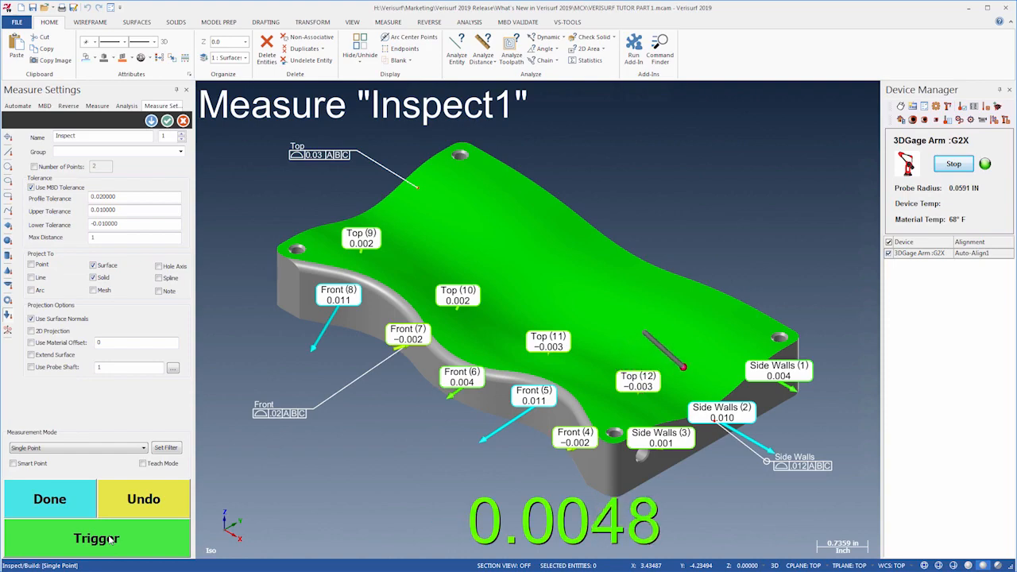
{"action": "left_click", "coordinate": [112, 540]}
{"action": "left_click", "coordinate": [112, 540]}
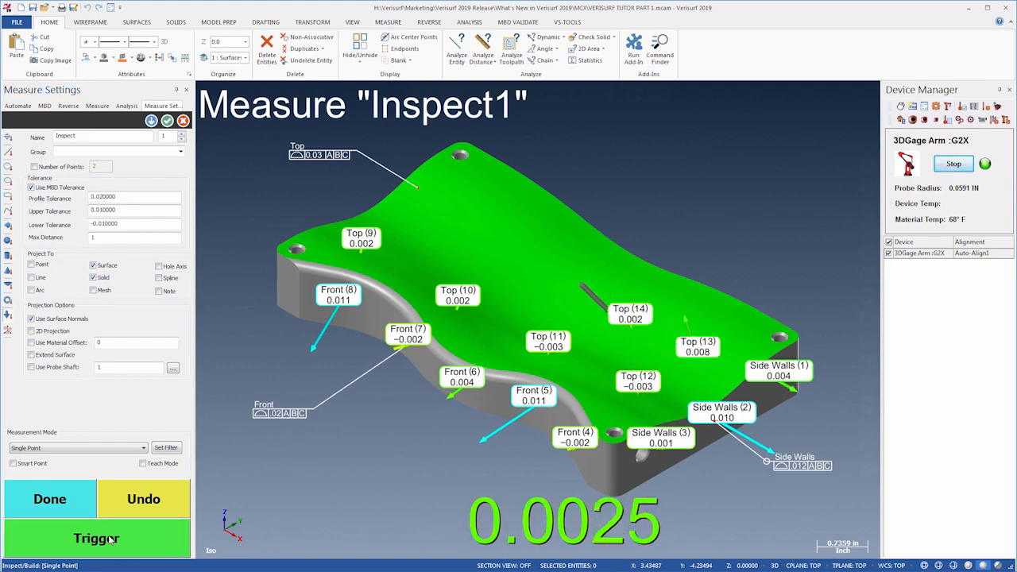
{"action": "left_click", "coordinate": [112, 540]}
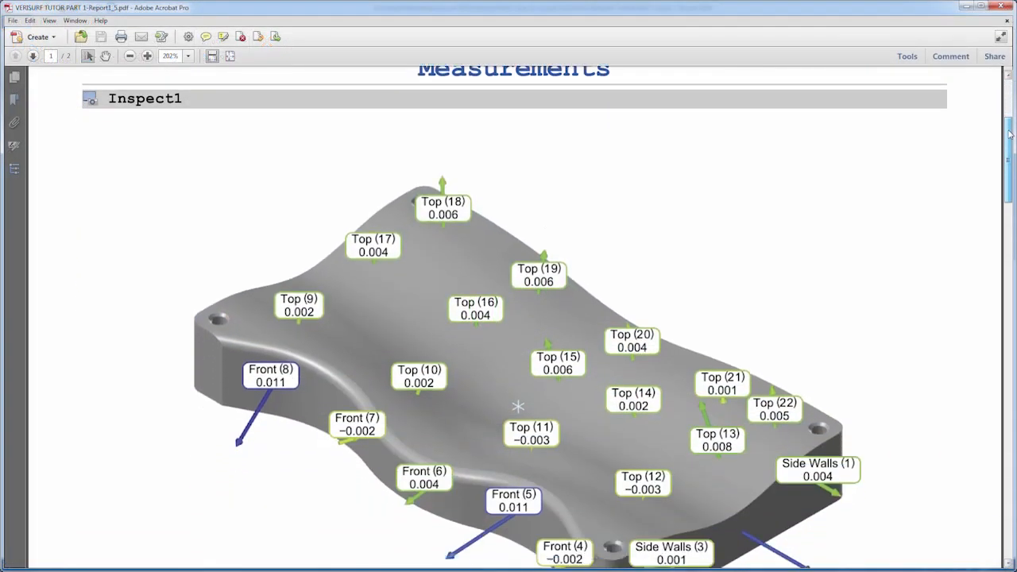
{"action": "left_click_drag", "start_coordinate": [1009, 134], "coordinate": [1004, 238]}
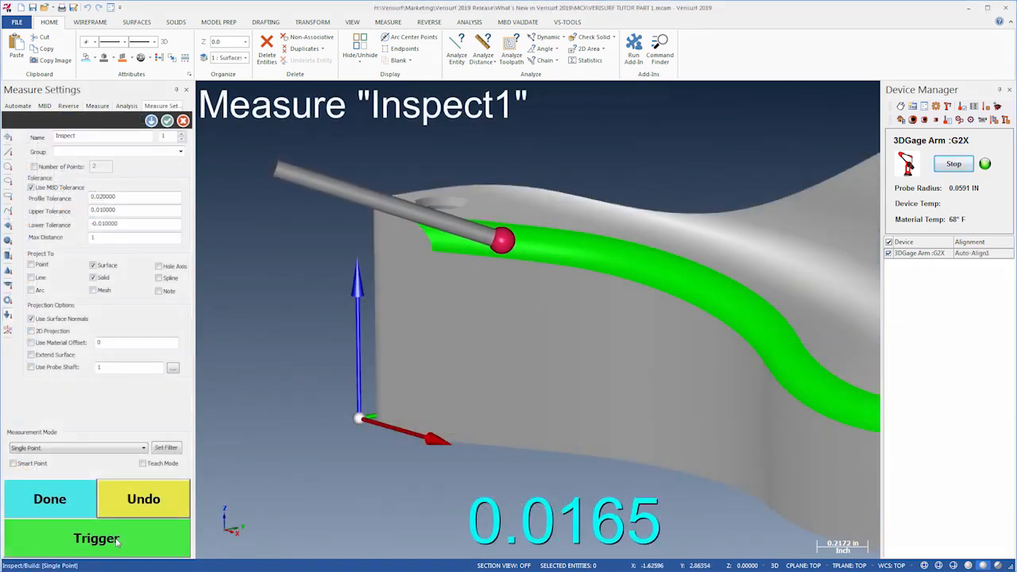
Step: Measure a single point on the rounded front edge for Inspect1 and accept the measurement
{"action": "left_click", "coordinate": [95, 539]}
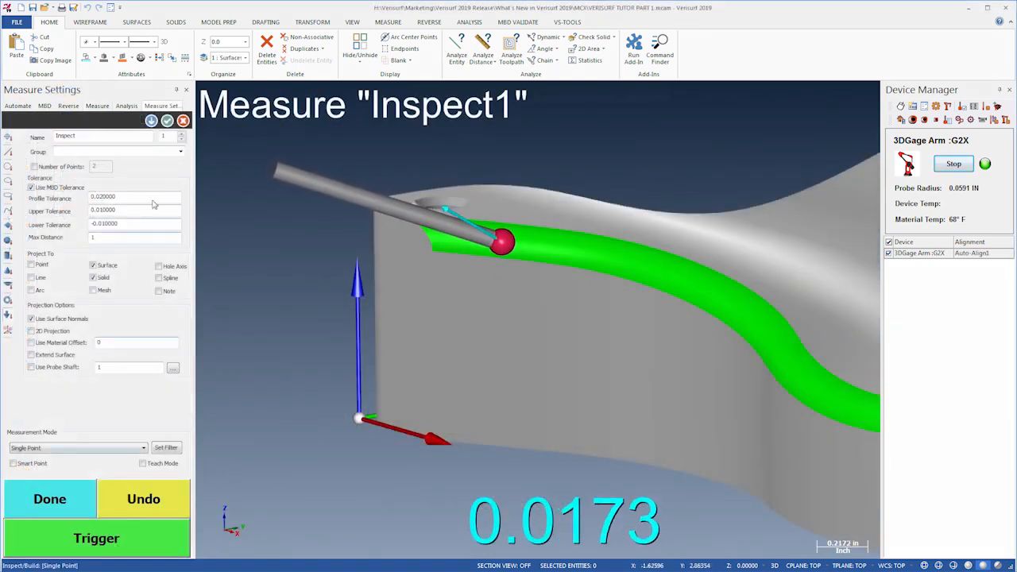
{"action": "left_click", "coordinate": [167, 119]}
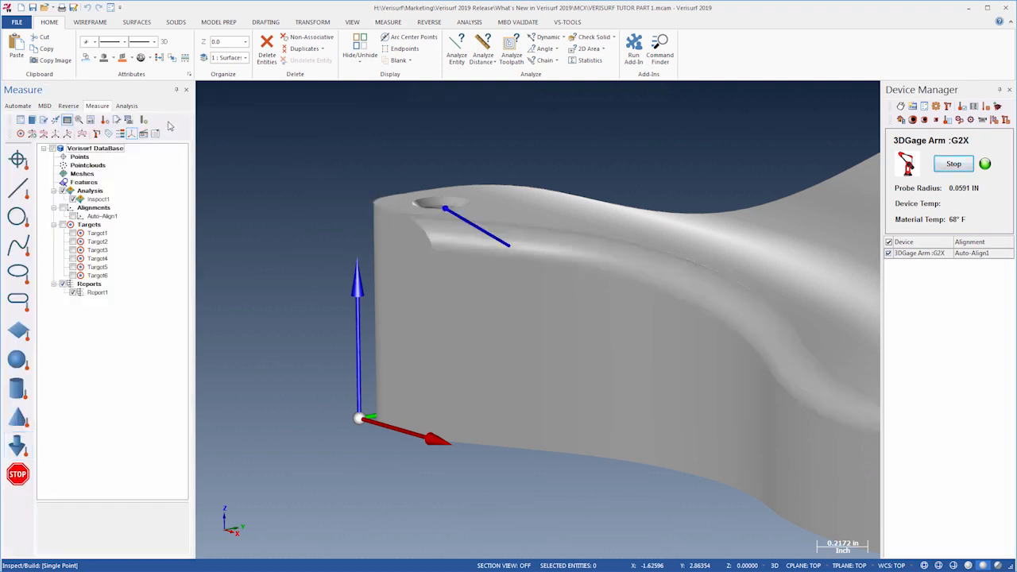
Step: Enable Line Components in the Inspect1 line display settings, with DX, DY, DZ and 3D switched on
{"action": "double_click", "coordinate": [96, 200]}
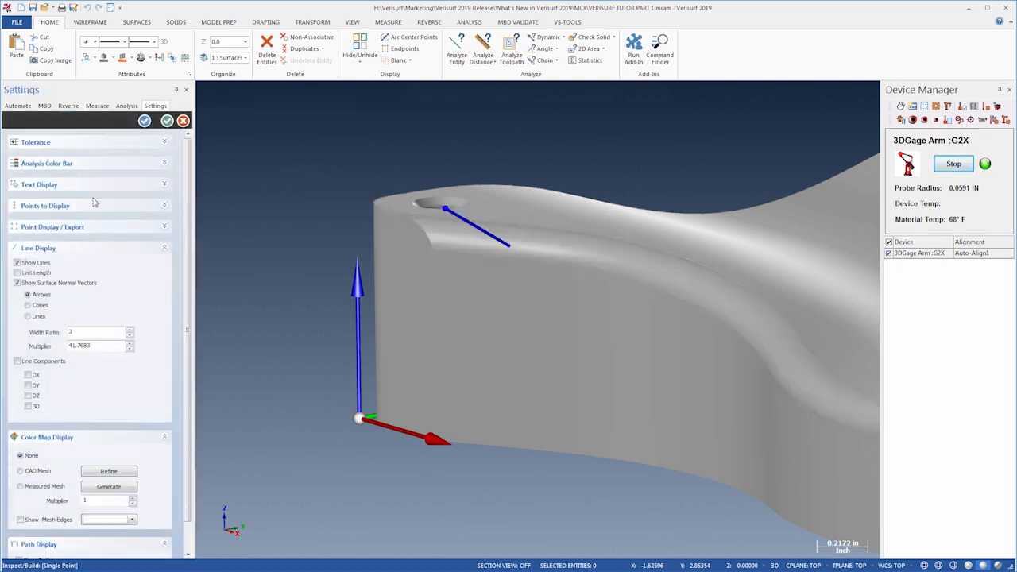
{"action": "left_click", "coordinate": [16, 361]}
{"action": "left_click", "coordinate": [28, 375]}
{"action": "left_click", "coordinate": [28, 386]}
{"action": "left_click", "coordinate": [27, 395]}
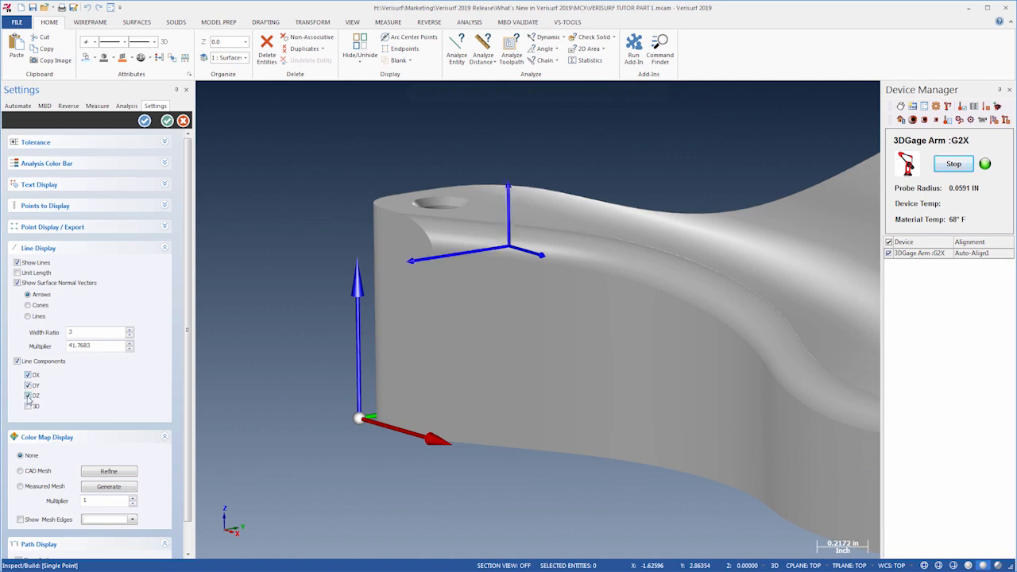
{"action": "left_click", "coordinate": [28, 406]}
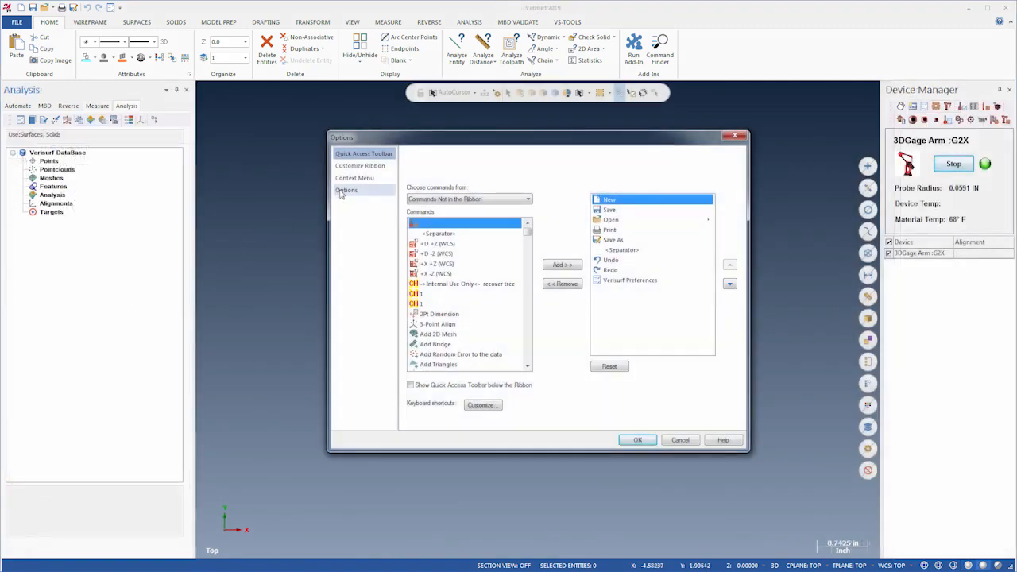
Step: Turn off the Drafting quick mask in the interface options and apply the change
{"action": "left_click", "coordinate": [343, 191]}
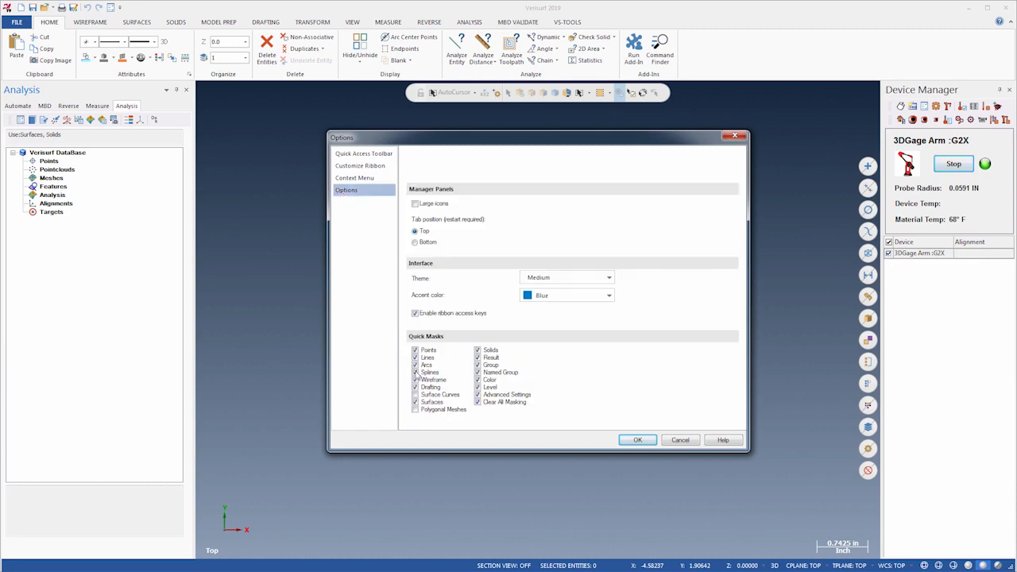
{"action": "left_click", "coordinate": [414, 387]}
{"action": "left_click", "coordinate": [635, 439]}
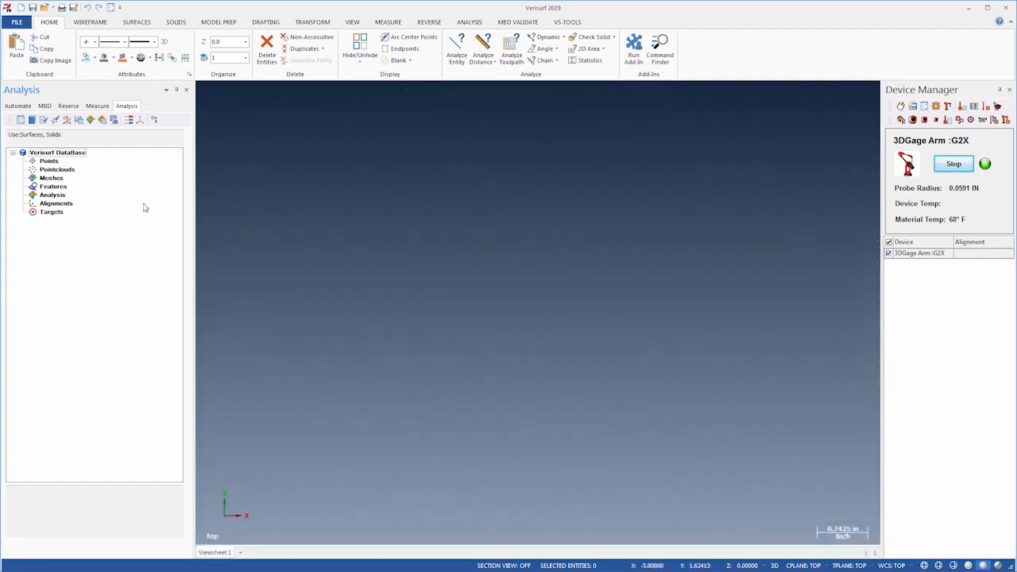
Step: Open the STEP file nist_ftc_08_asme1_ap242.stp from the NIST_CTC_STEP_PMI folder
{"action": "left_click", "coordinate": [44, 7]}
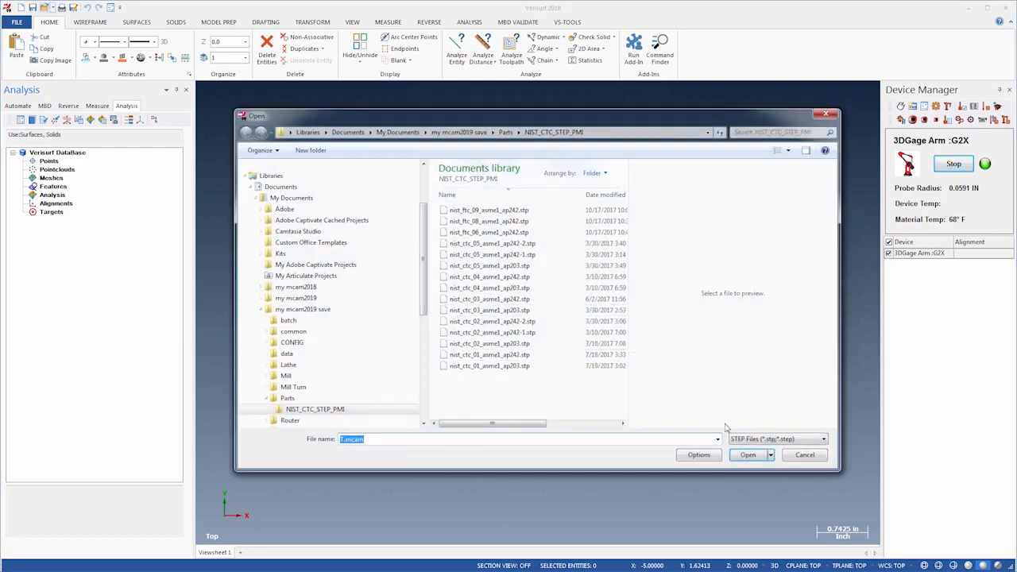
{"action": "left_click", "coordinate": [751, 440]}
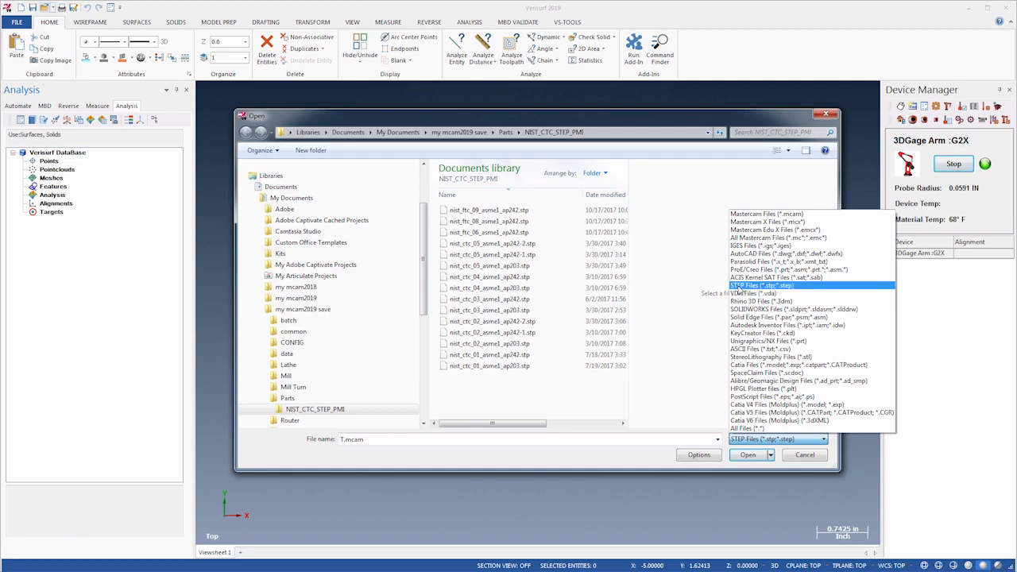
{"action": "left_click", "coordinate": [742, 286]}
{"action": "double_click", "coordinate": [487, 221]}
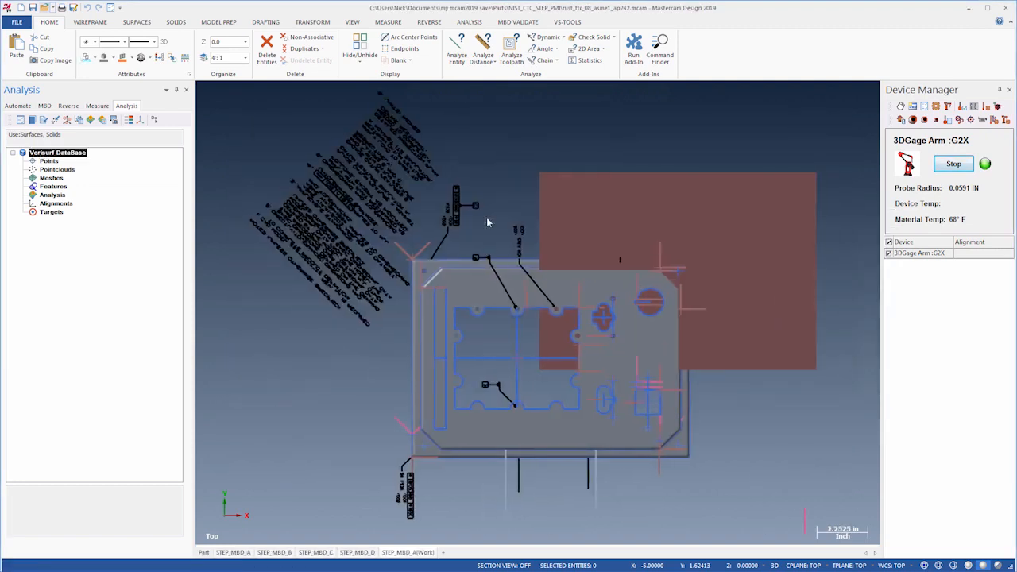
Step: View the annotations of the viewsheets STEP_MBD_B, STEP_MBD_C, STEP_MBD_D and STEP_MBD_A(Work) in turn
{"action": "left_click", "coordinate": [274, 552]}
{"action": "left_click", "coordinate": [318, 554]}
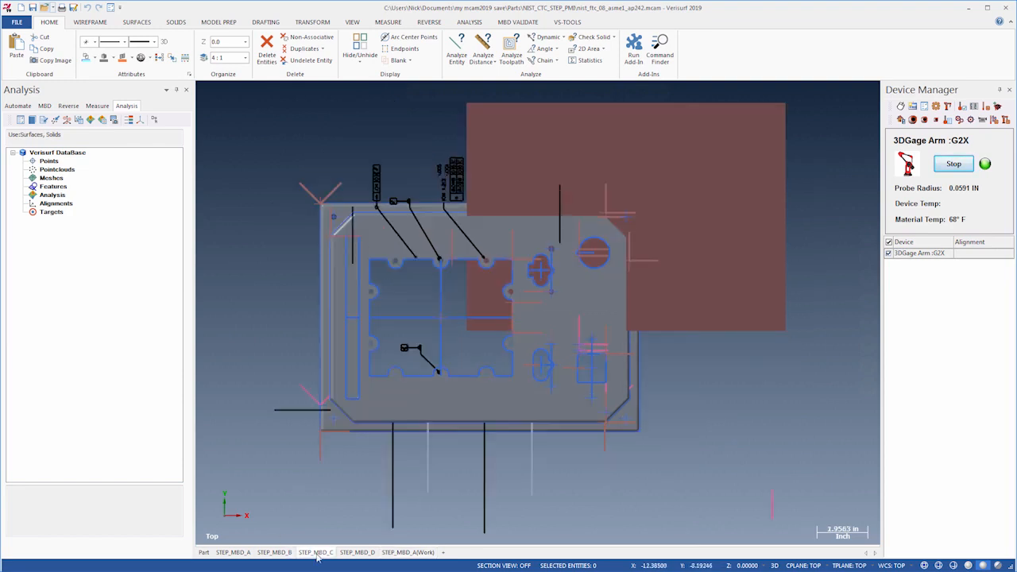
{"action": "left_click", "coordinate": [357, 554]}
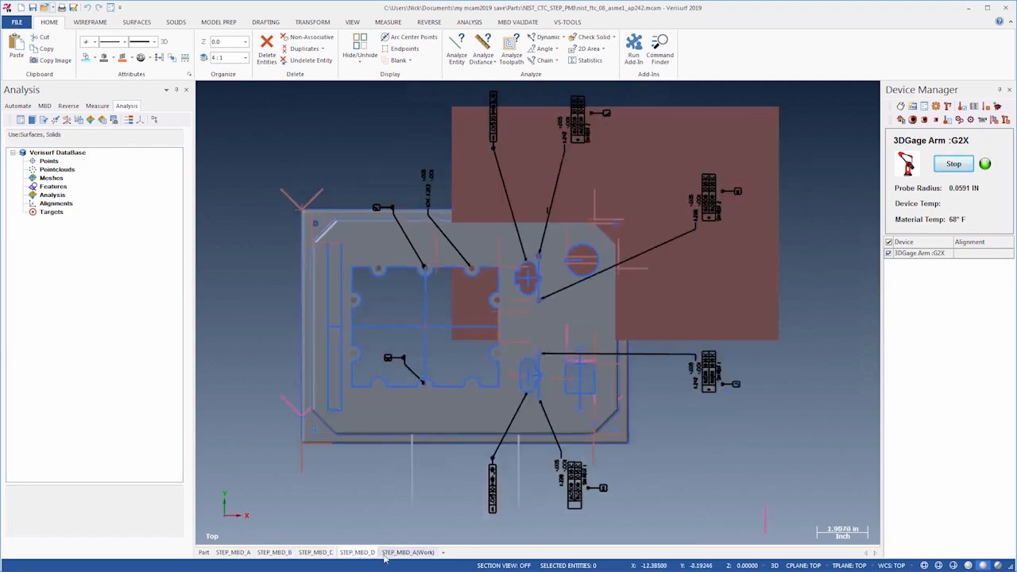
{"action": "left_click", "coordinate": [405, 554]}
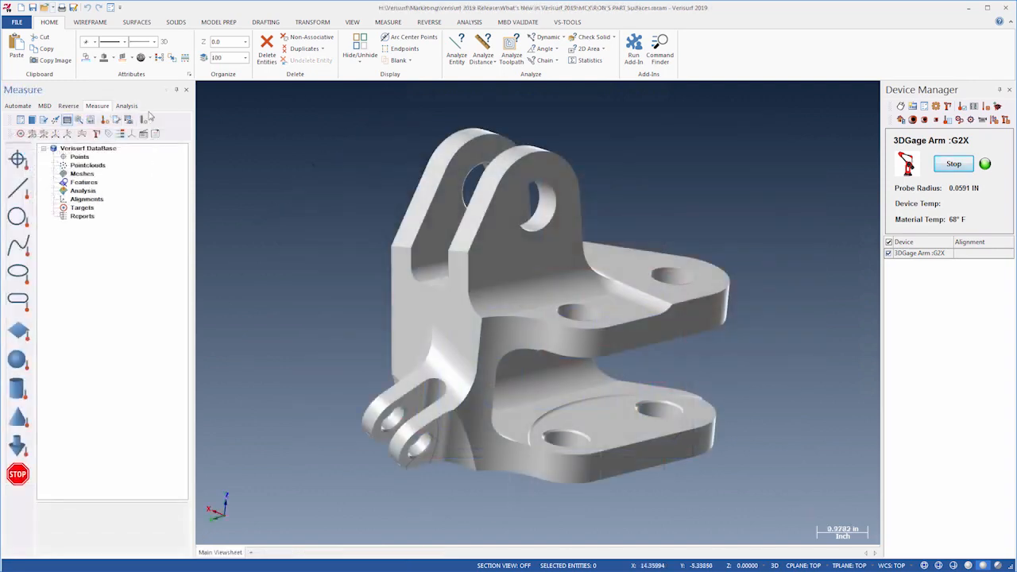
Step: Apply a Glass material to the lower part of the bracket and the last Metal level to its upper surfaces
{"action": "left_click", "coordinate": [148, 59]}
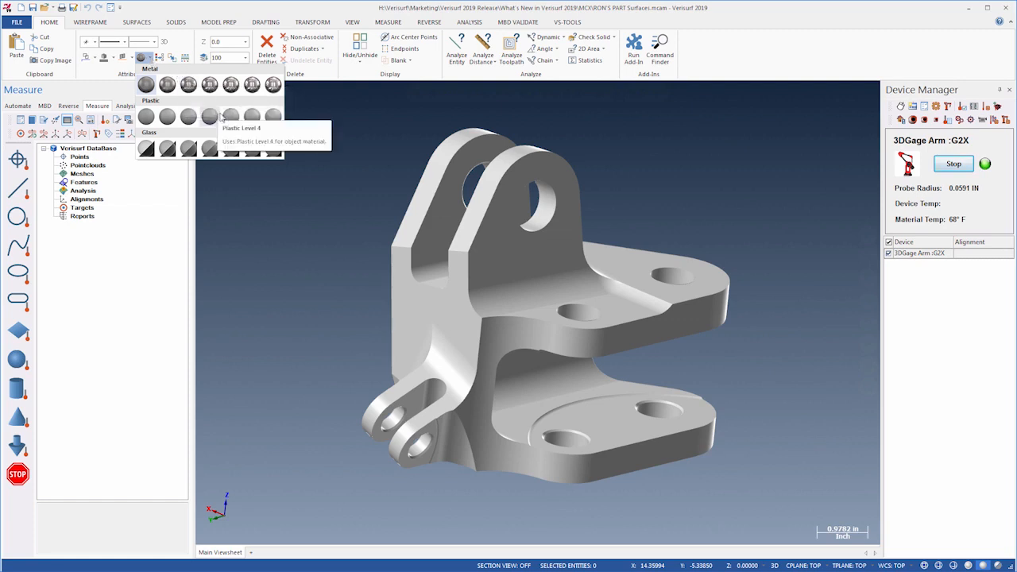
{"action": "left_click", "coordinate": [251, 148]}
{"action": "left_click_drag", "start_coordinate": [268, 118], "coordinate": [782, 357]}
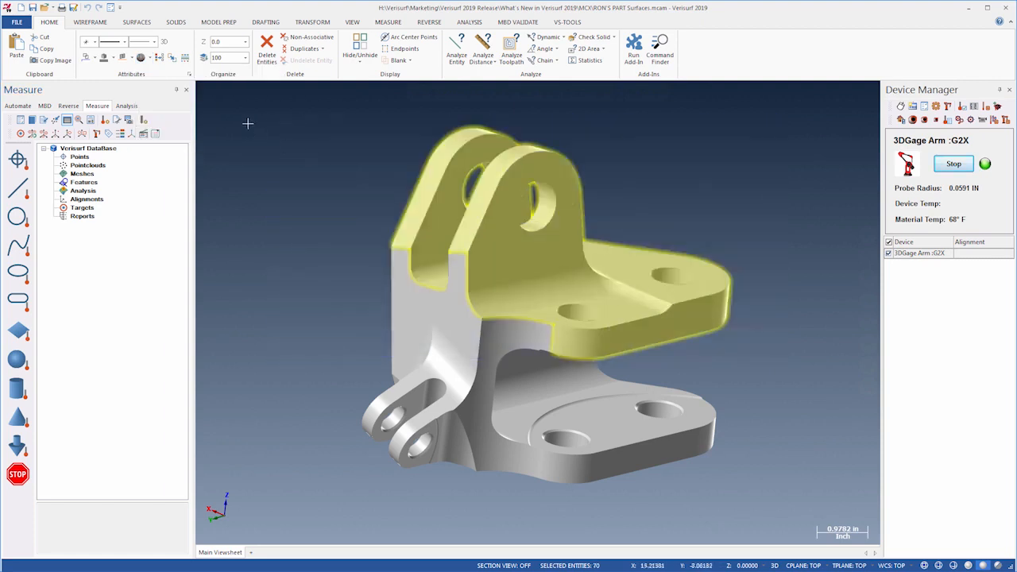
{"action": "left_click", "coordinate": [140, 57]}
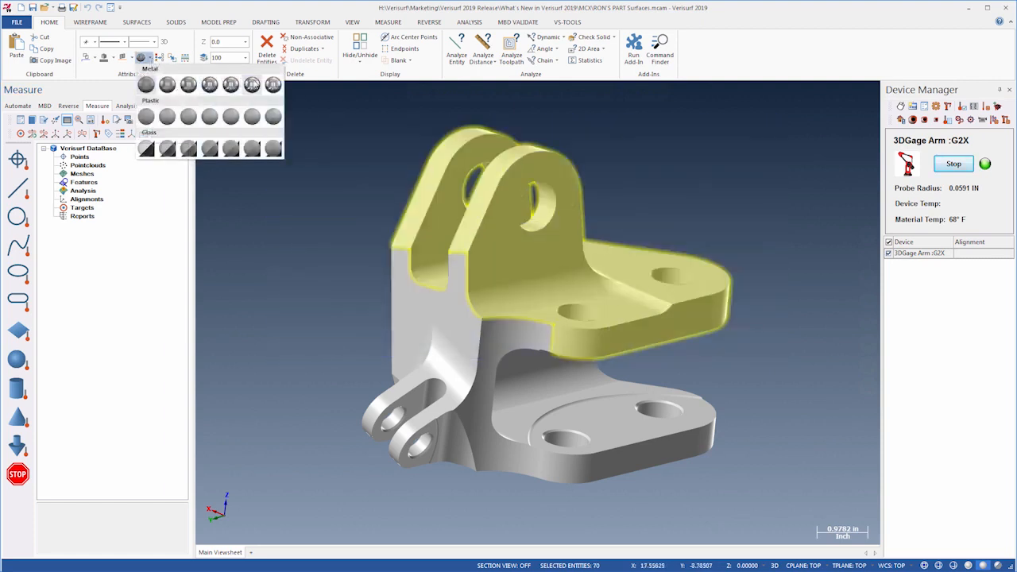
{"action": "left_click", "coordinate": [272, 85]}
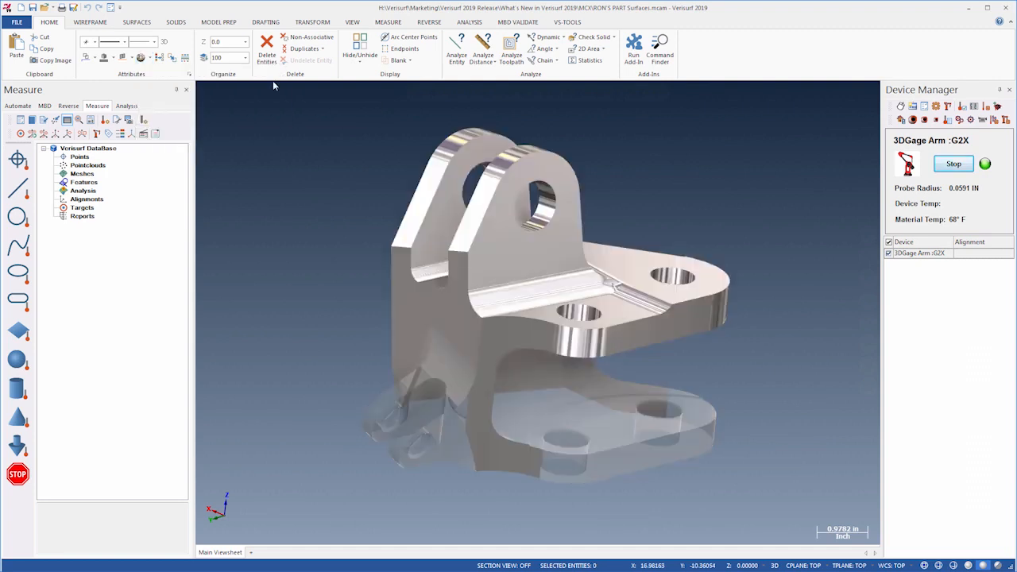
Step: Toggle the Material appearance of the bracket off and back on to compare both displays
{"action": "left_click", "coordinate": [348, 25]}
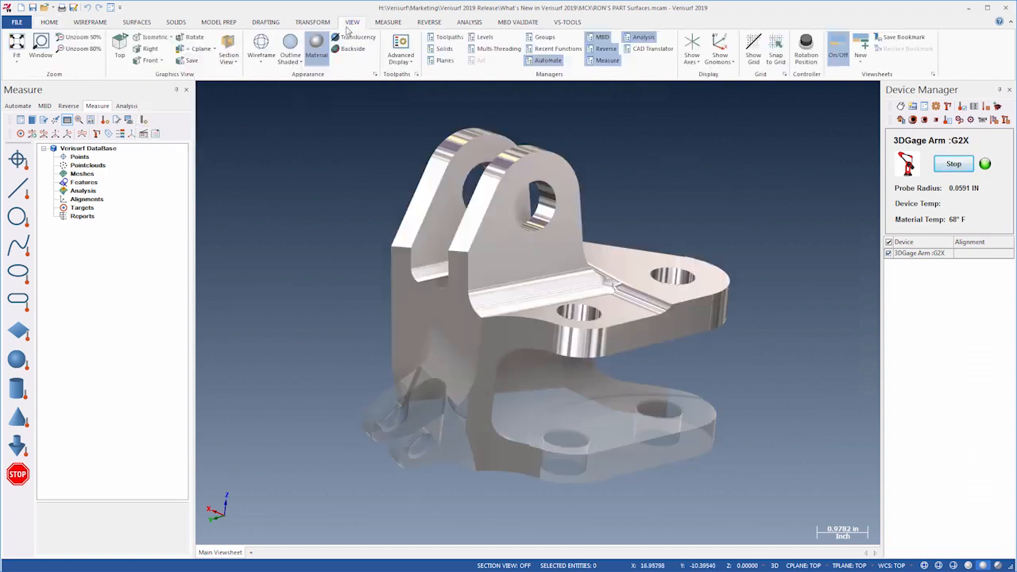
{"action": "left_click", "coordinate": [317, 48]}
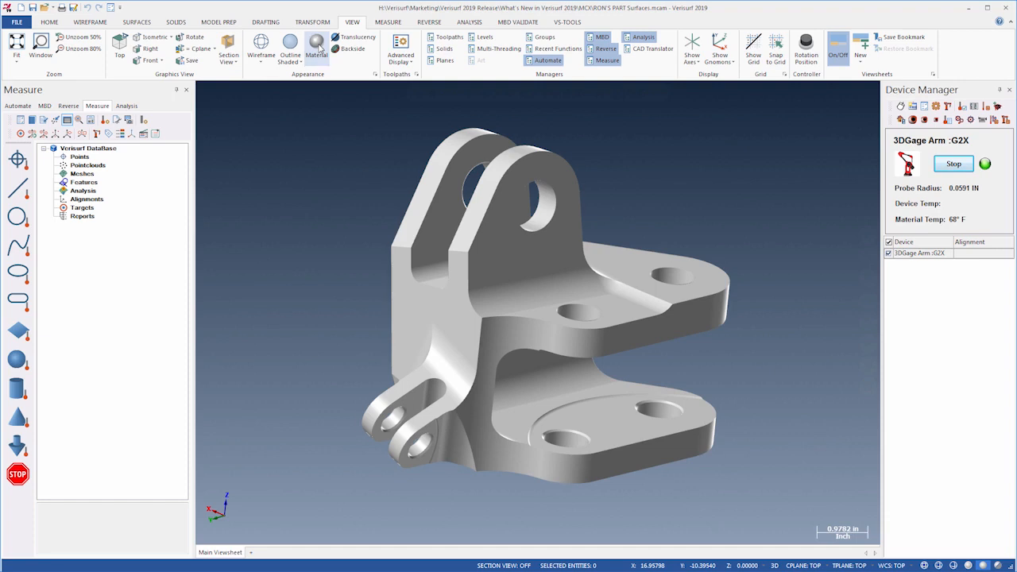
{"action": "left_click", "coordinate": [318, 48]}
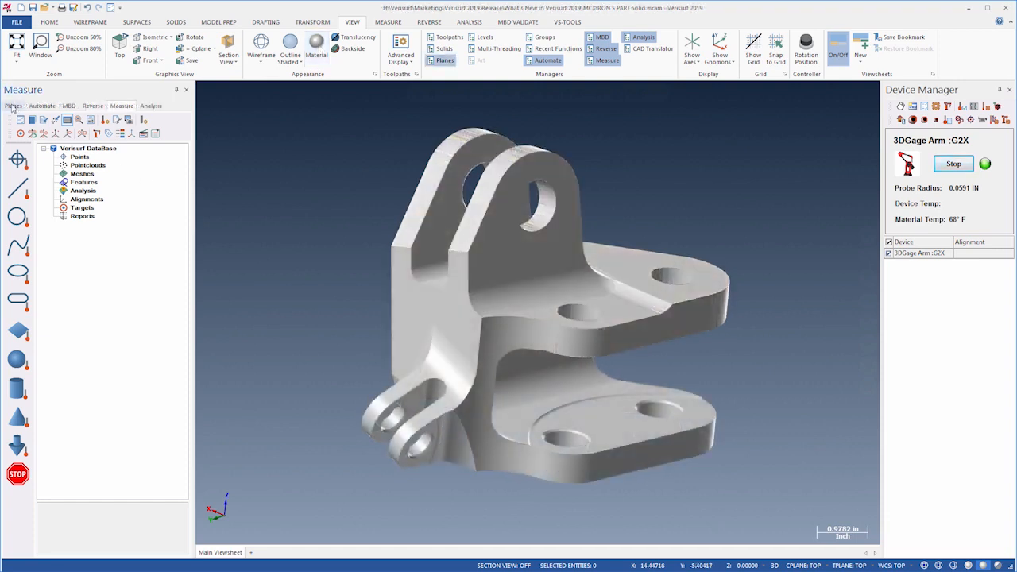
Step: Show the planes list of the solid bracket model and preview the LEFT HAND SIDE RIGHT HAND VIEW plane
{"action": "left_click", "coordinate": [12, 106]}
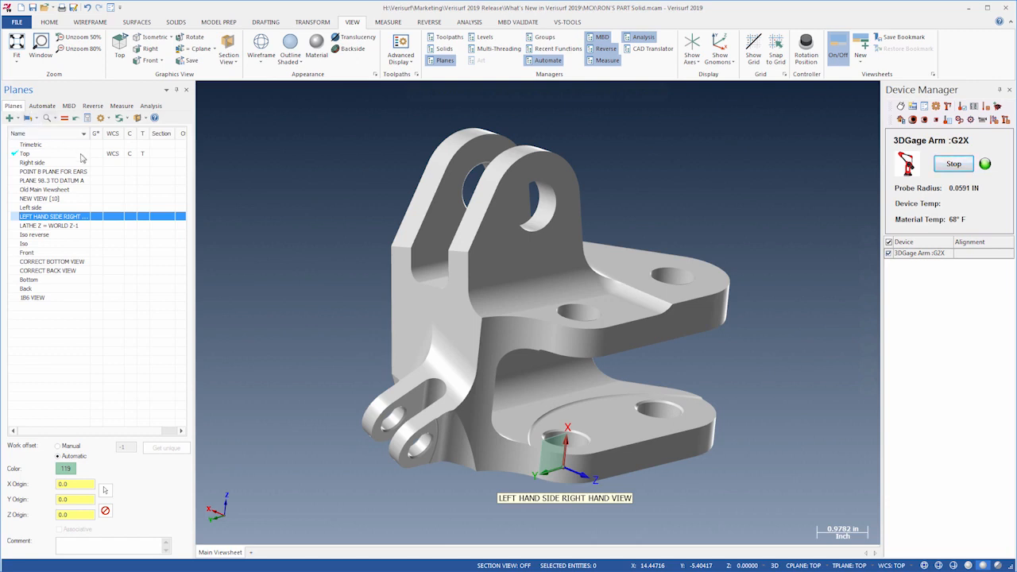
Step: Section the bracket with the LEFT HAND SIDE RIGHT HAND VIEW and LATHE Z = WORLD Z-1 planes, with caps shown
{"action": "left_click", "coordinate": [162, 218]}
{"action": "left_click", "coordinate": [229, 49]}
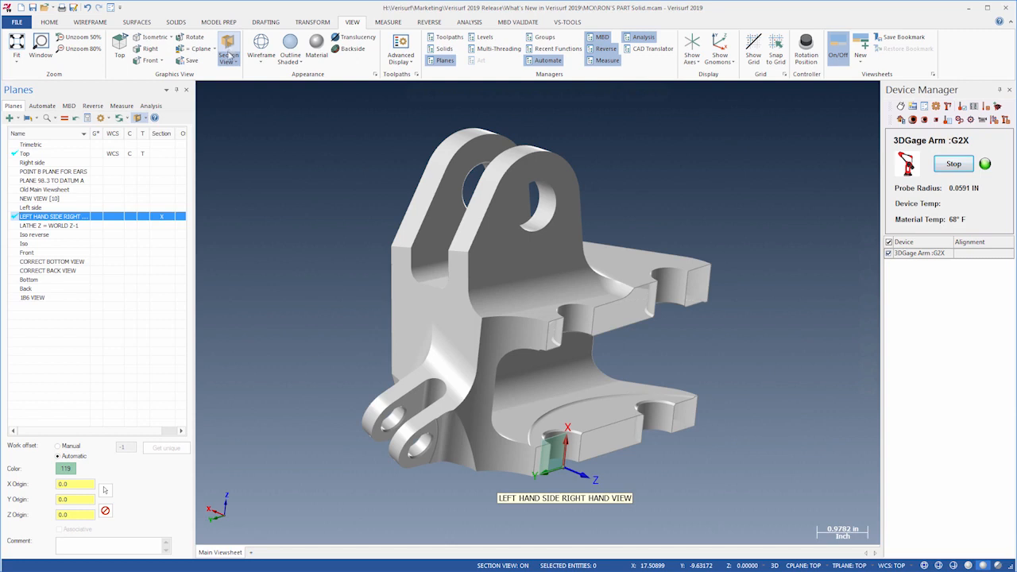
{"action": "left_click", "coordinate": [229, 62]}
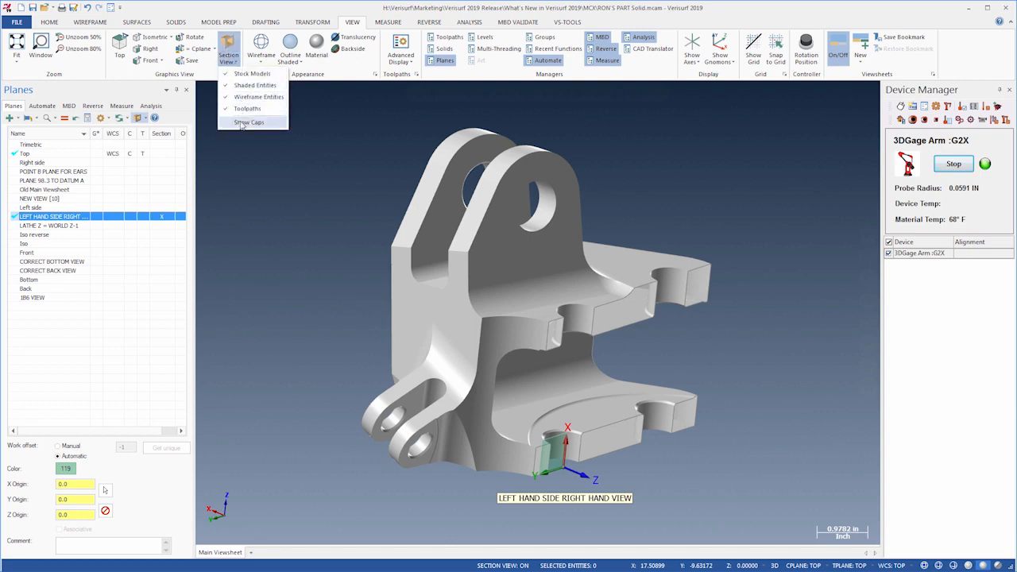
{"action": "left_click", "coordinate": [242, 123]}
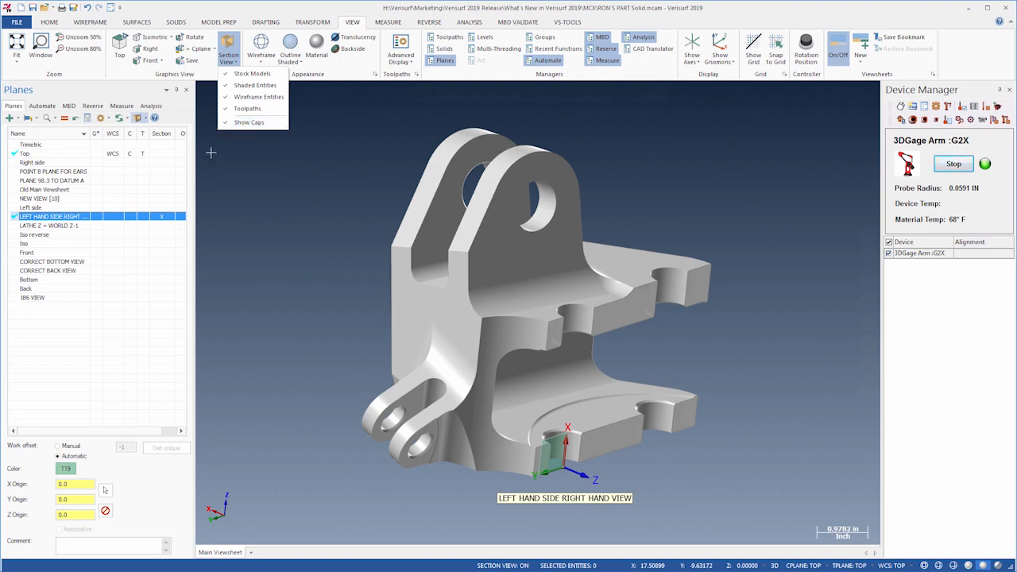
{"action": "left_click", "coordinate": [162, 226]}
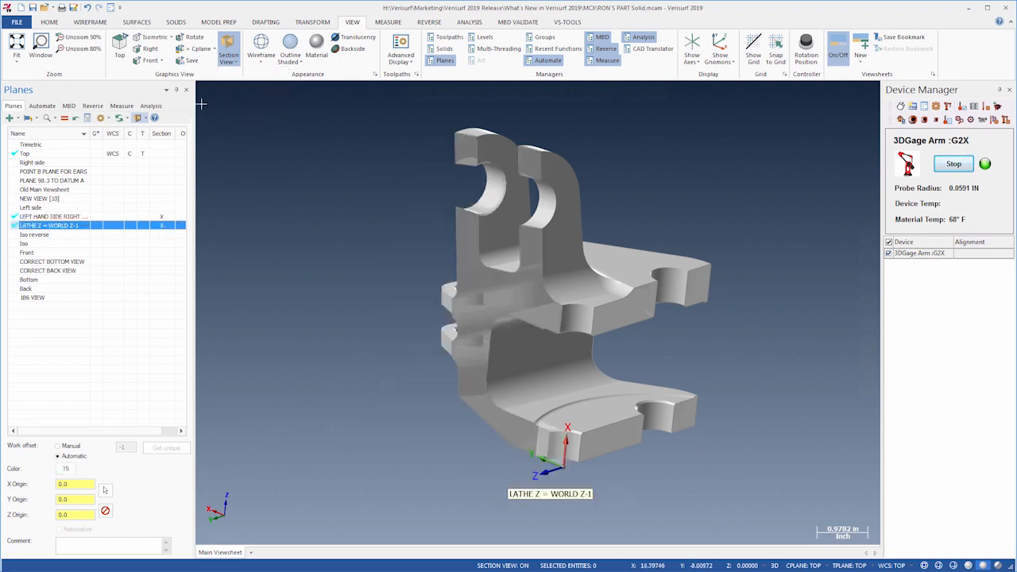
{"action": "left_click", "coordinate": [228, 62]}
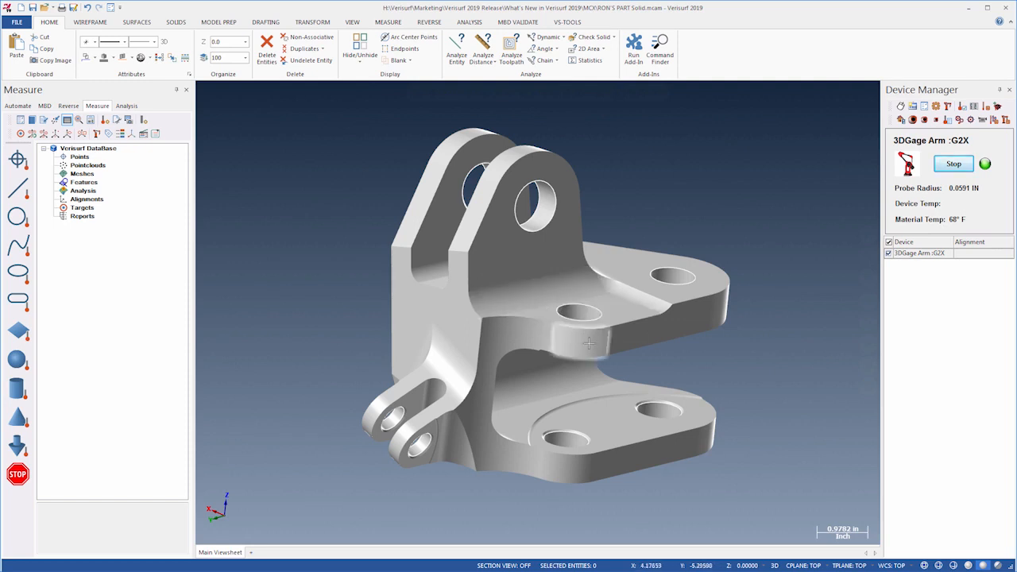
Step: Select the top face and adjoining side face of the bracket's upper flange to preview the selection highlighting
{"action": "left_click", "coordinate": [672, 295]}
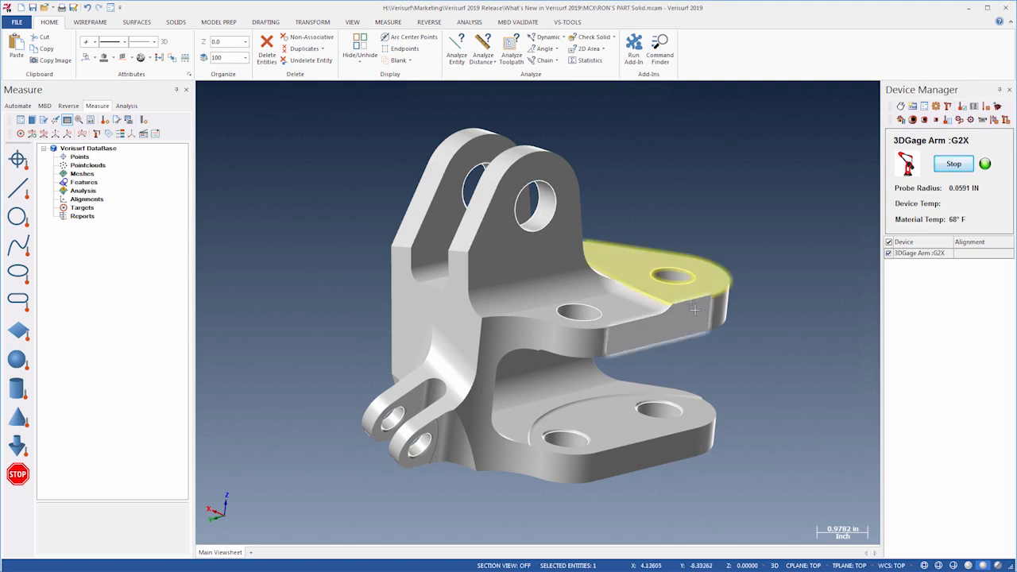
{"action": "left_click", "coordinate": [698, 310]}
{"action": "left_click", "coordinate": [665, 310]}
{"action": "left_click", "coordinate": [665, 311]}
{"action": "left_click", "coordinate": [584, 304]}
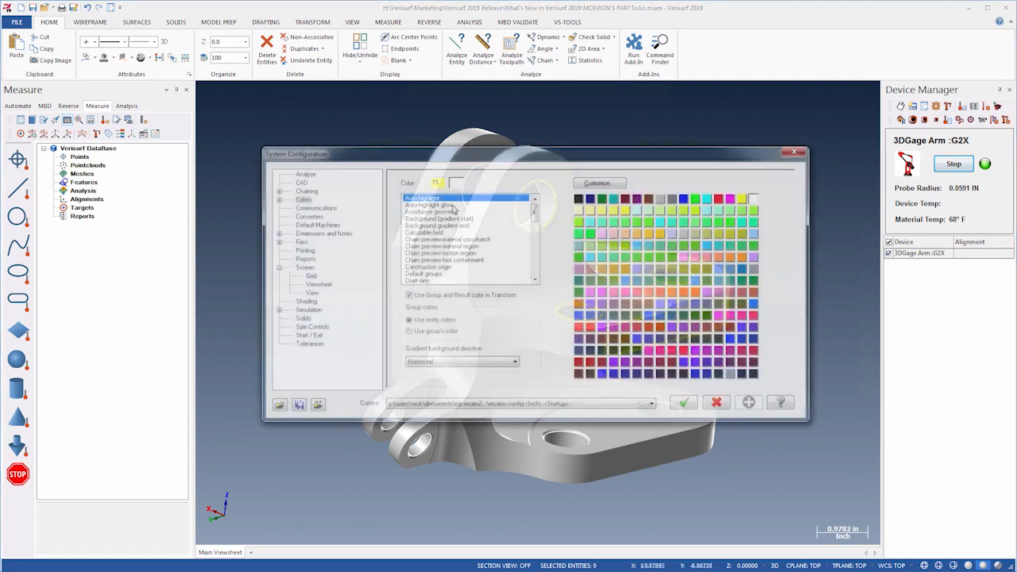
Step: Choose Auto-highlight glow as the color entry to edit in the System Configuration
{"action": "left_click", "coordinate": [453, 207]}
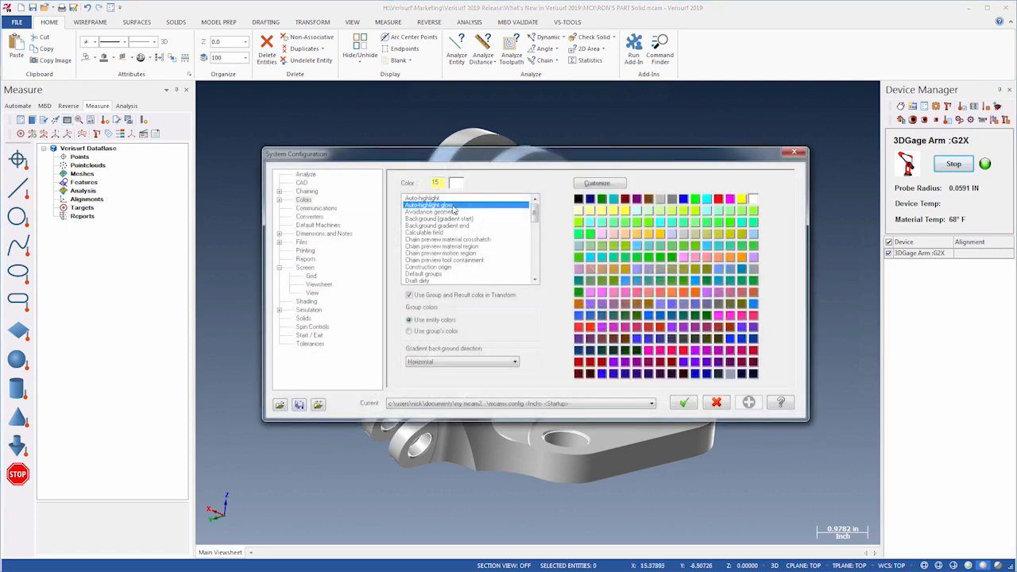